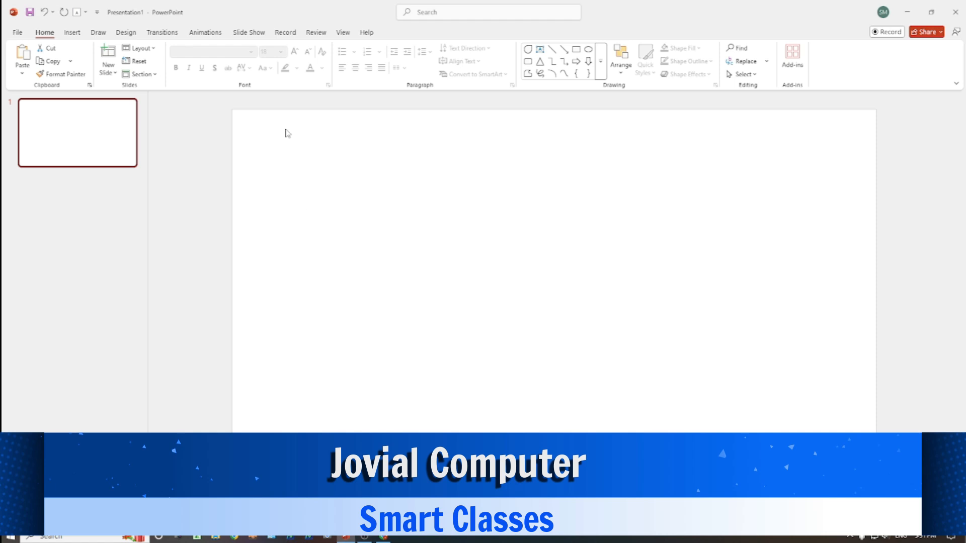
- Draw a teardrop shape about 0.78" in size near the middle of the slide
click(599, 59)
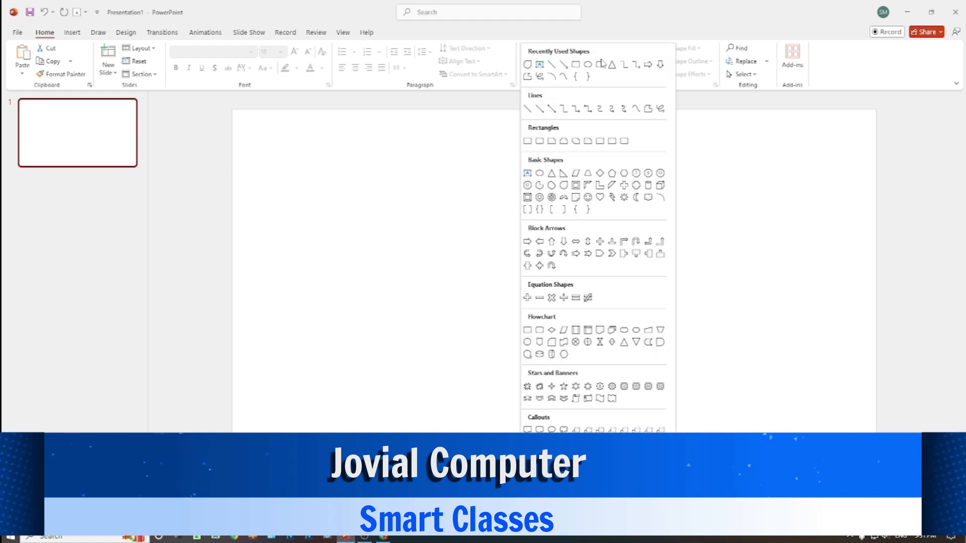
click(563, 185)
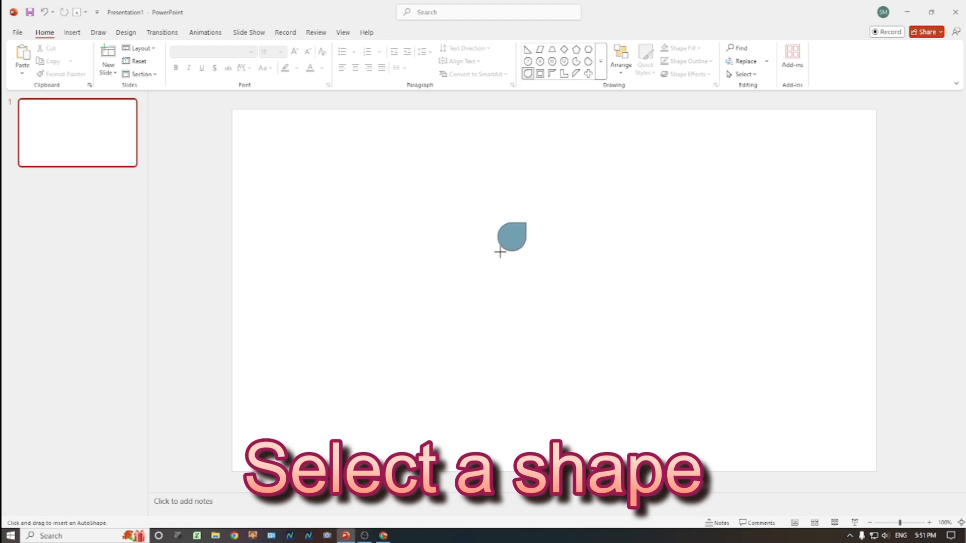
drag(497, 265, 494, 262)
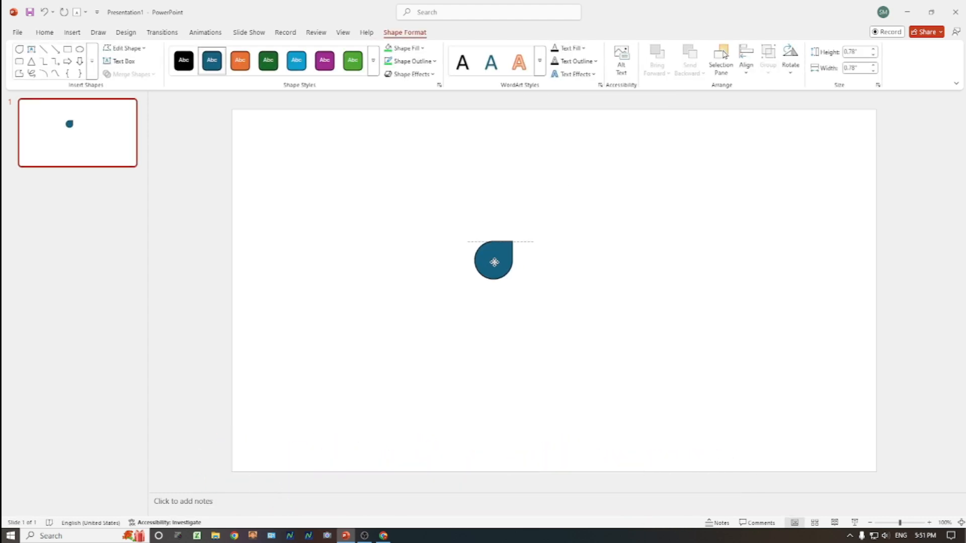
- Duplicate the teardrop, rotate the copy so its tip faces the original's tip, and place it diagonally up and to the right
right_click(494, 260)
click(524, 255)
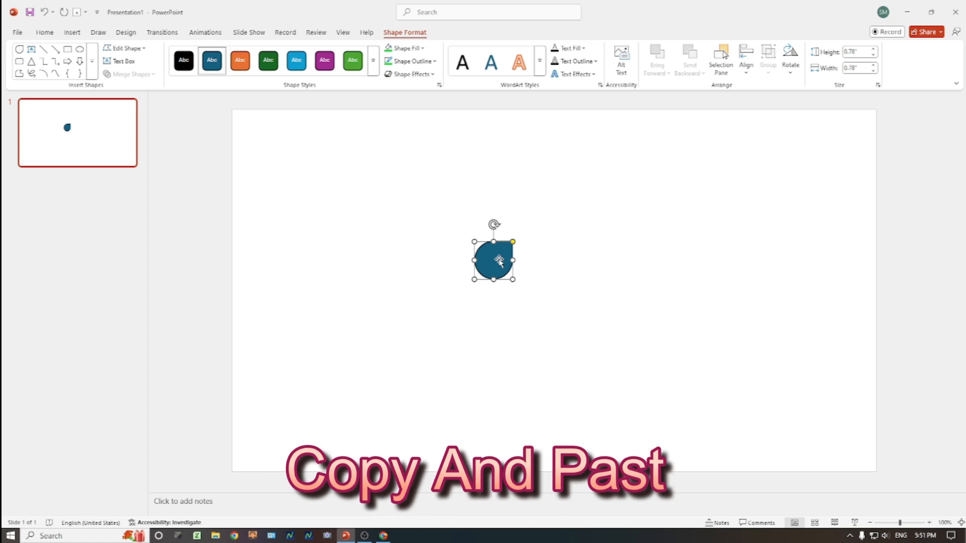
right_click(495, 260)
click(524, 287)
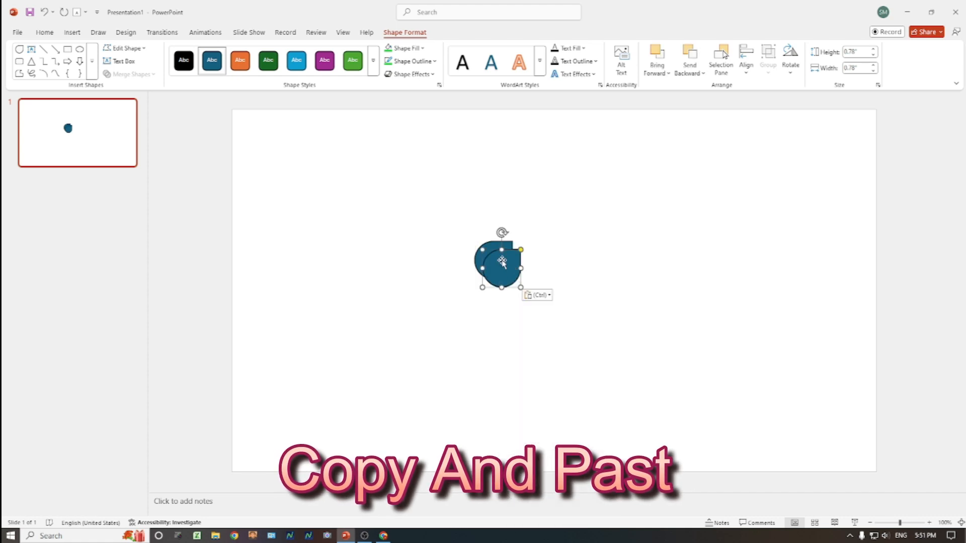
mouse_move(528, 234)
mouse_down()
mouse_move(508, 293)
mouse_move(492, 302)
mouse_move(540, 223)
mouse_up()
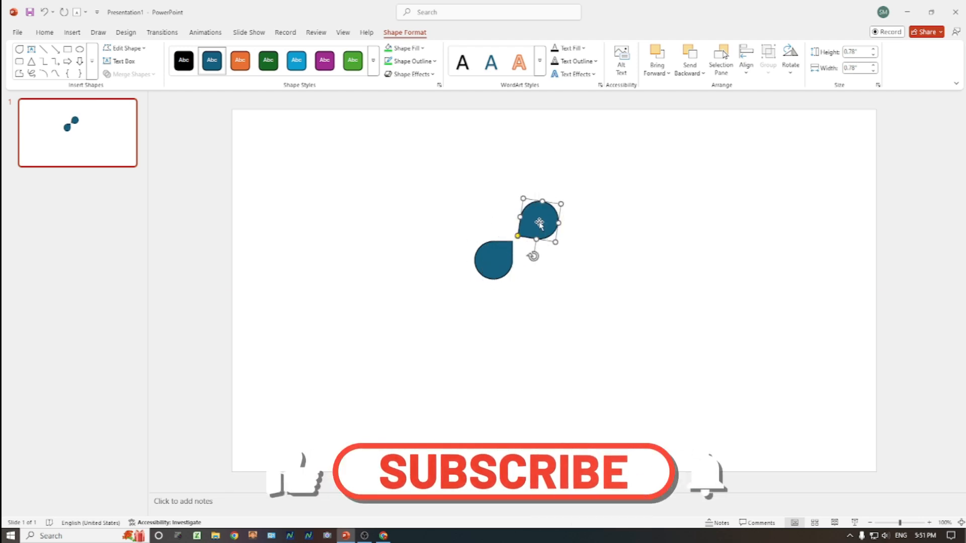
- Copy two more teardrops and rotate them into the remaining corners, forming four blades with tips meeting at the center
key(ctrl+c)
key(ctrl+v)
drag(541, 263, 527, 221)
drag(489, 214, 496, 218)
drag(498, 261, 539, 263)
right_click(499, 216)
click(526, 285)
- Select all four teardrop blades and group them
drag(443, 163, 580, 312)
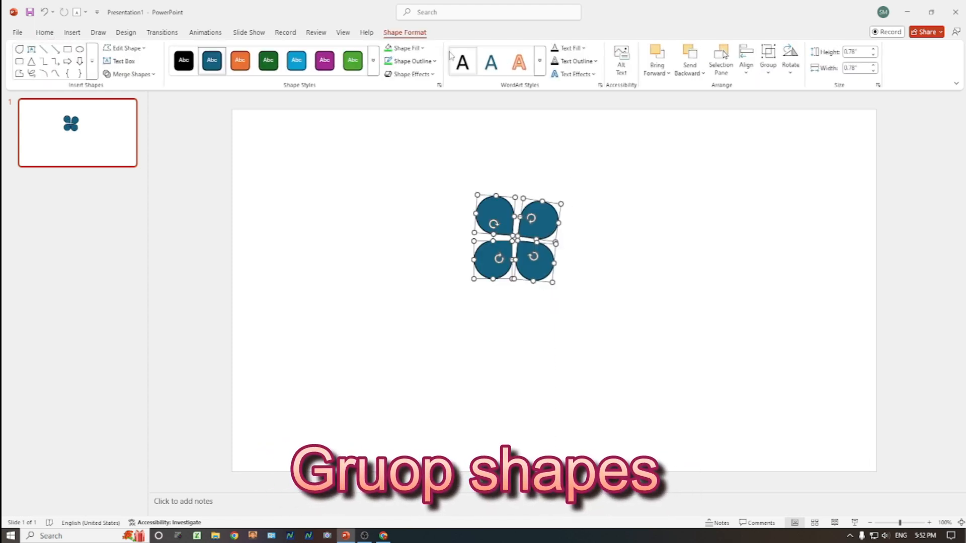
click(769, 65)
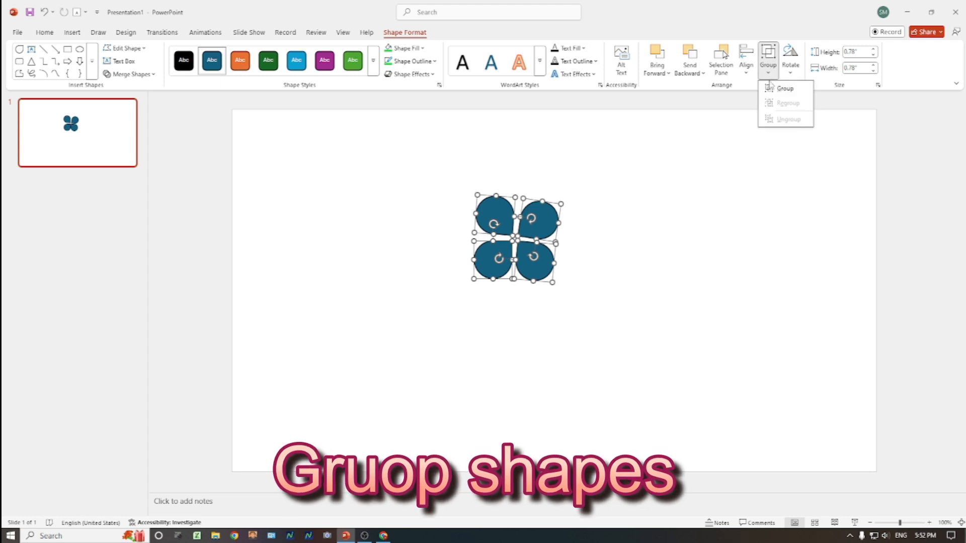
click(777, 86)
- Tilt the blade group slightly counterclockwise and move it to the upper-left area of the slide
drag(517, 175, 512, 175)
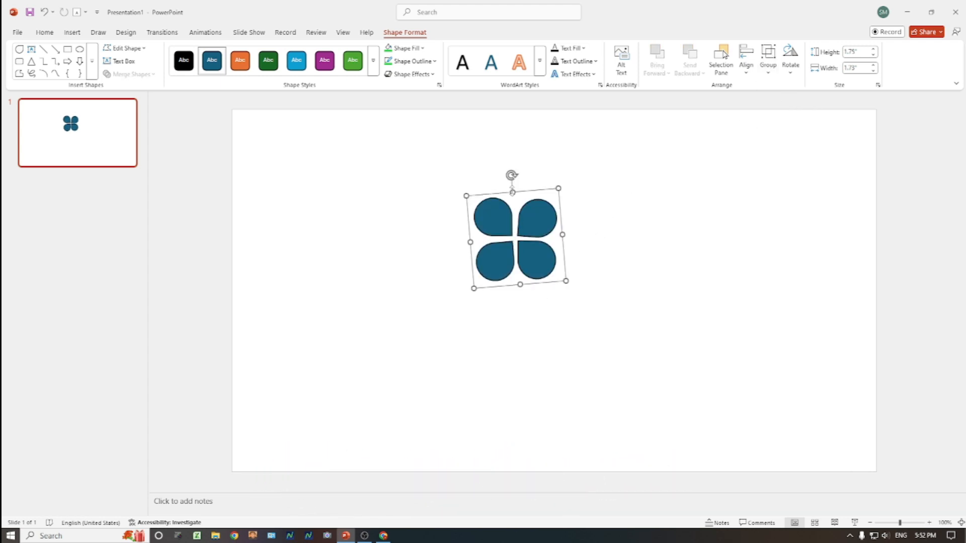
drag(518, 251, 318, 216)
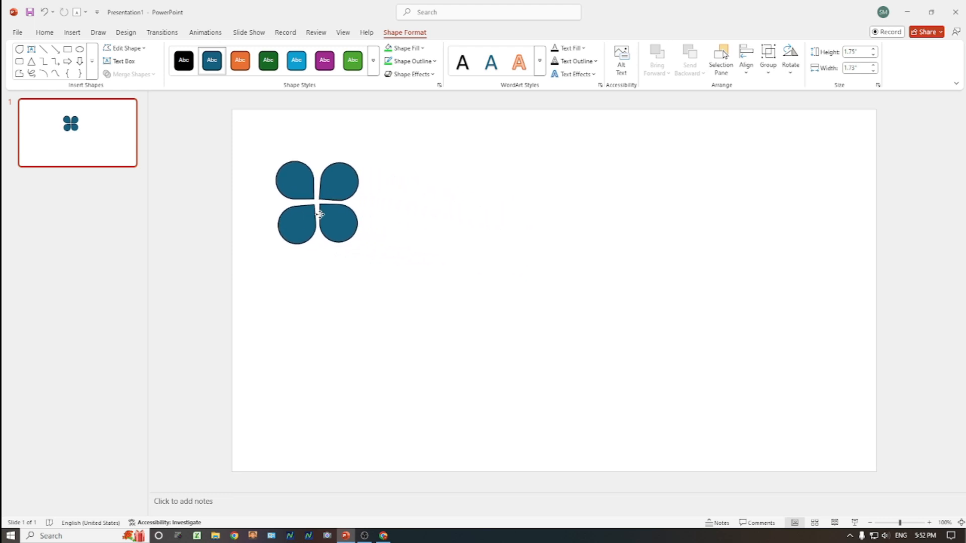
click(375, 291)
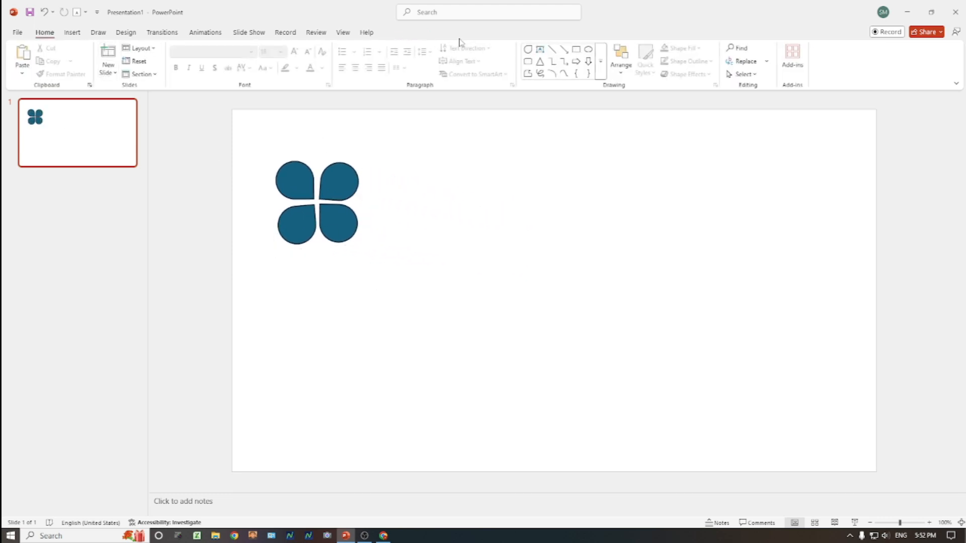
- Draw a circle about 2.5" across to the right of the blades and set it to No Fill
click(588, 49)
drag(459, 187, 557, 307)
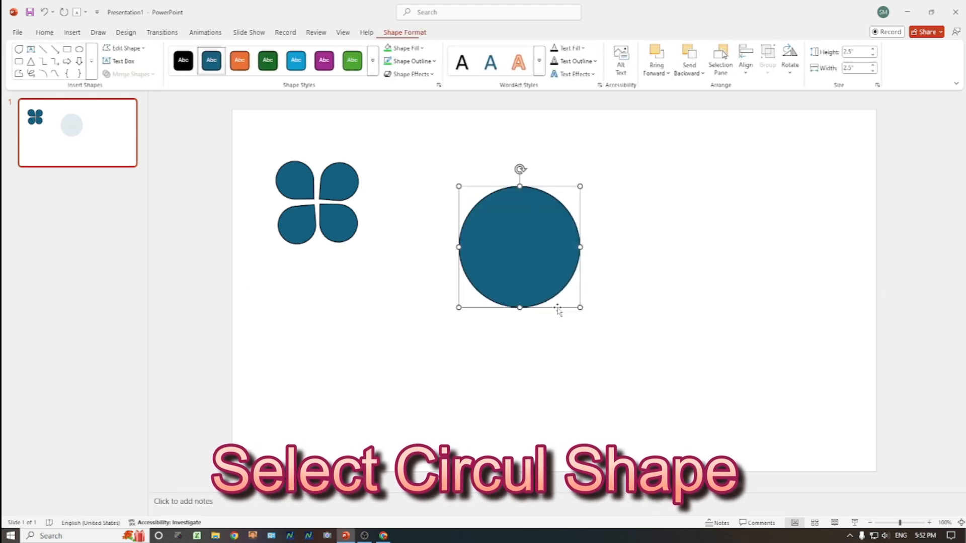
click(415, 52)
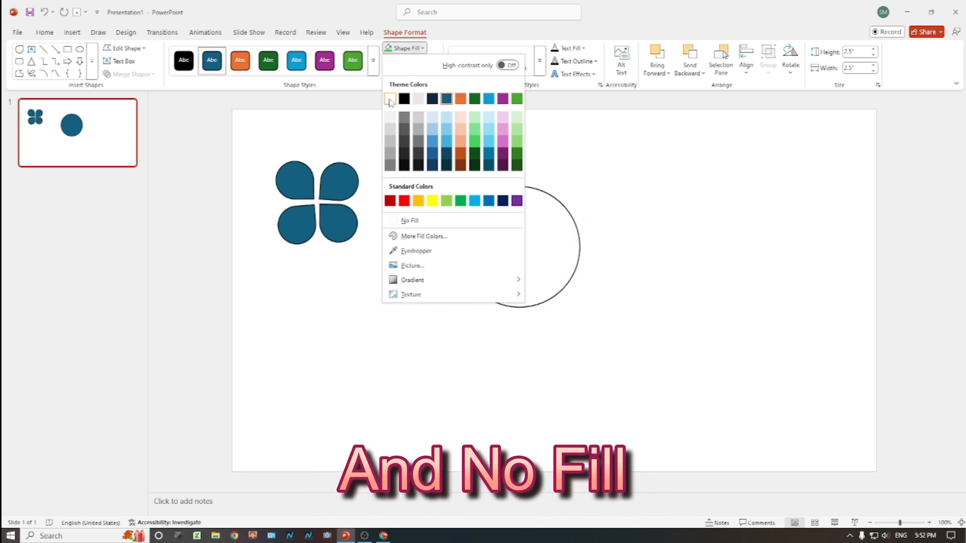
click(426, 222)
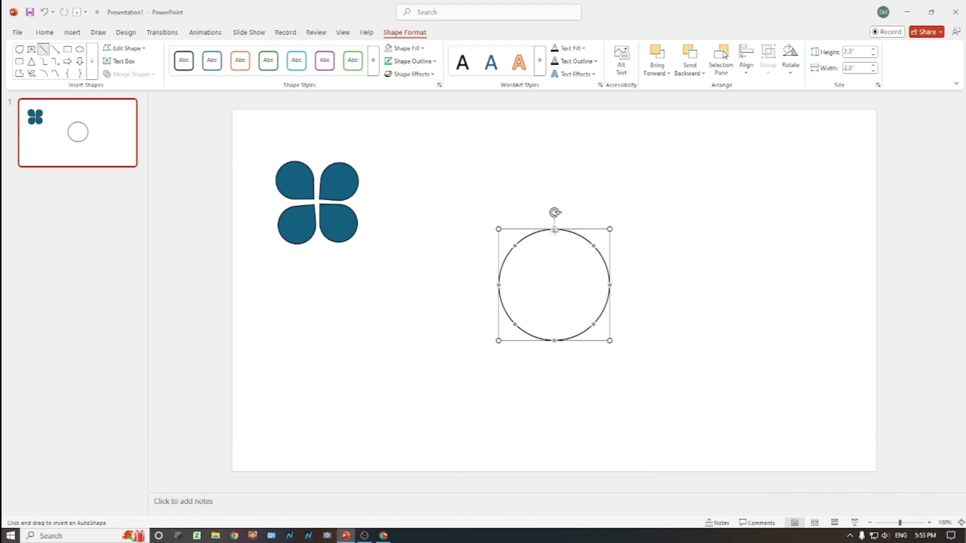
- Draw vertical, horizontal and two diagonal lines across the circle's connection points to form eight spokes
drag(554, 344, 516, 246)
click(43, 51)
click(43, 49)
drag(513, 322, 515, 323)
click(43, 49)
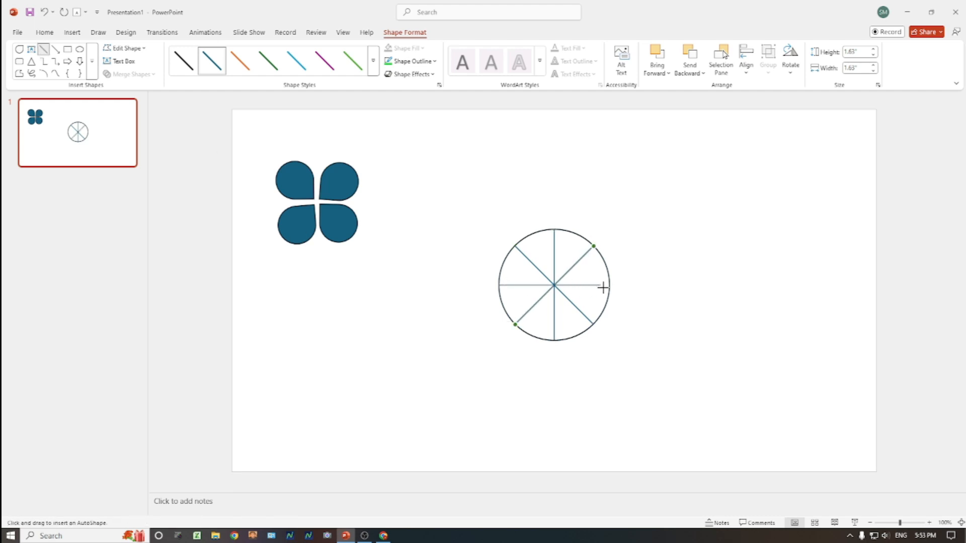
drag(608, 286, 609, 285)
- Set the outline weight of the circle and all its spokes to 3 pt
drag(433, 204, 652, 364)
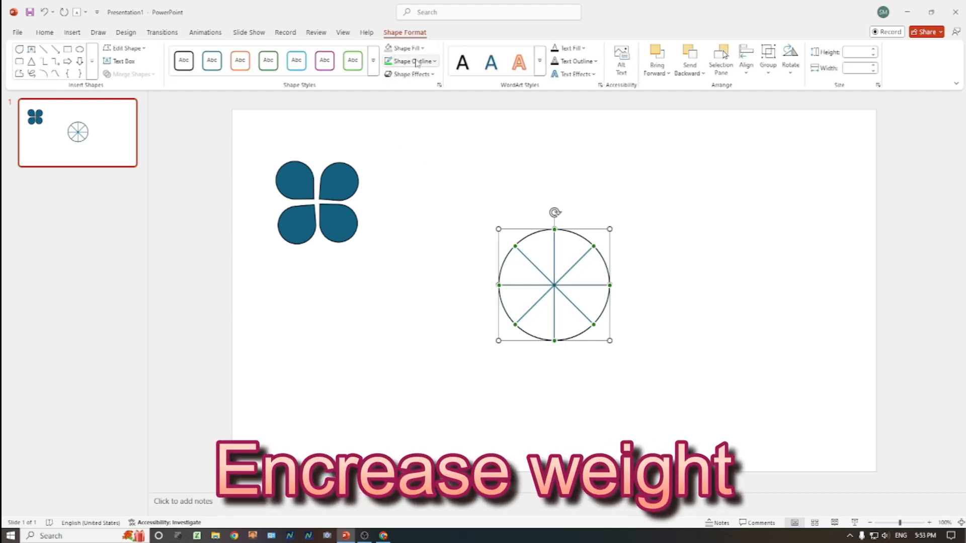
click(412, 61)
mouse_move(410, 278)
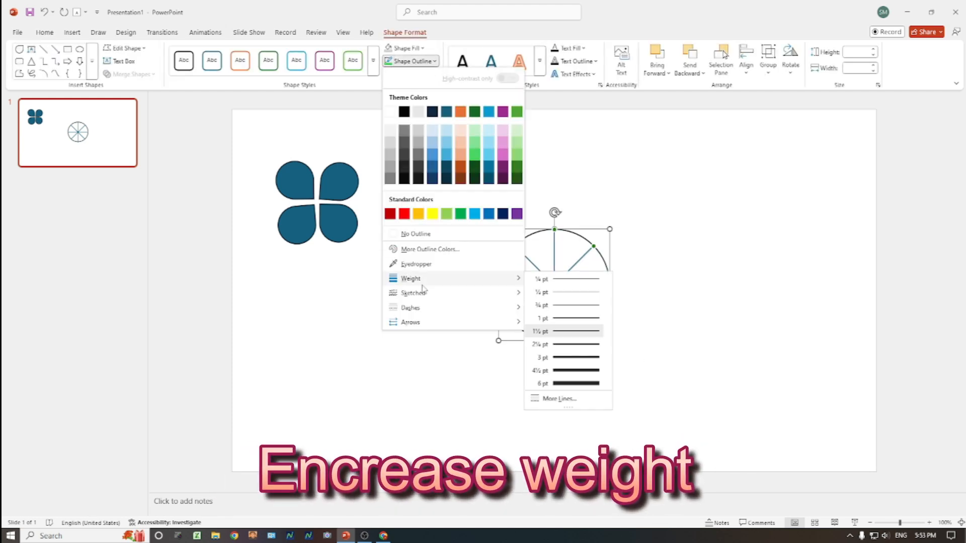
click(576, 358)
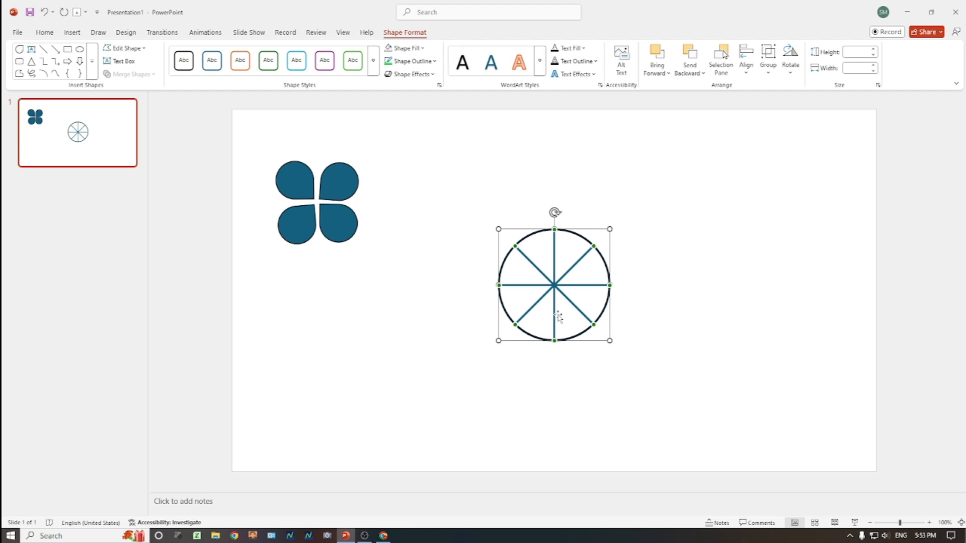
- Duplicate the spoked wheel using the destination theme, align the copy over the original, and rotate it so its spokes fall between the originals
right_click(554, 257)
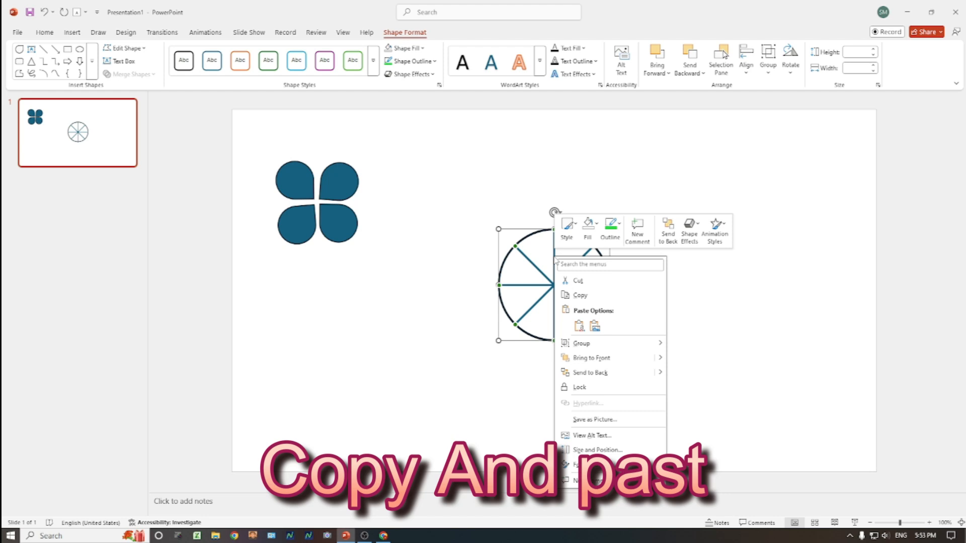
click(585, 297)
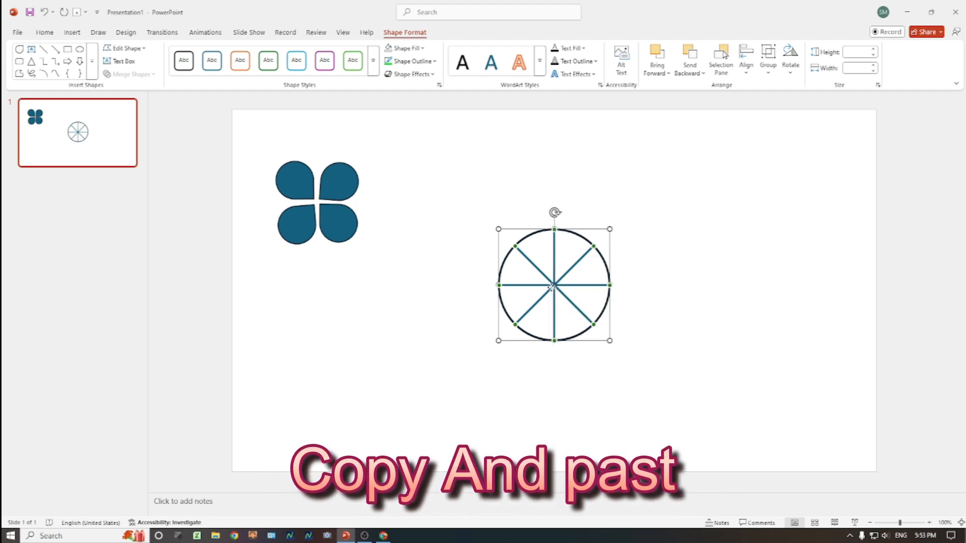
right_click(552, 287)
click(576, 357)
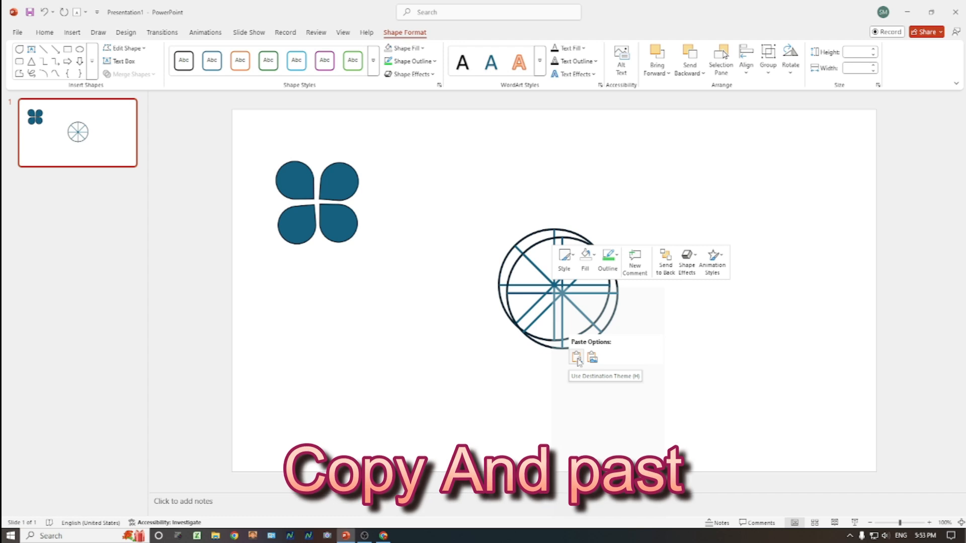
drag(561, 294, 554, 286)
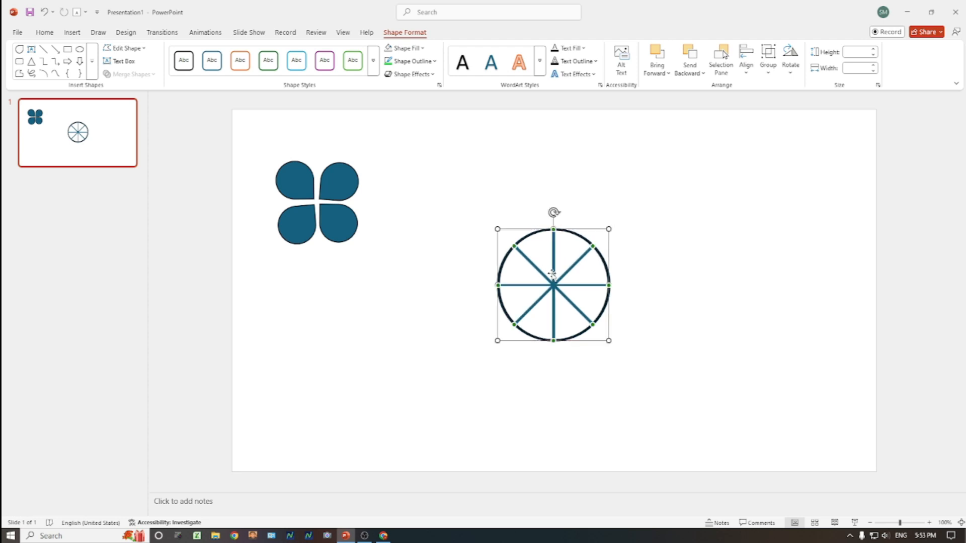
drag(553, 212, 599, 229)
- Select both overlapping spoked wheels and group them
drag(462, 203, 640, 367)
click(765, 61)
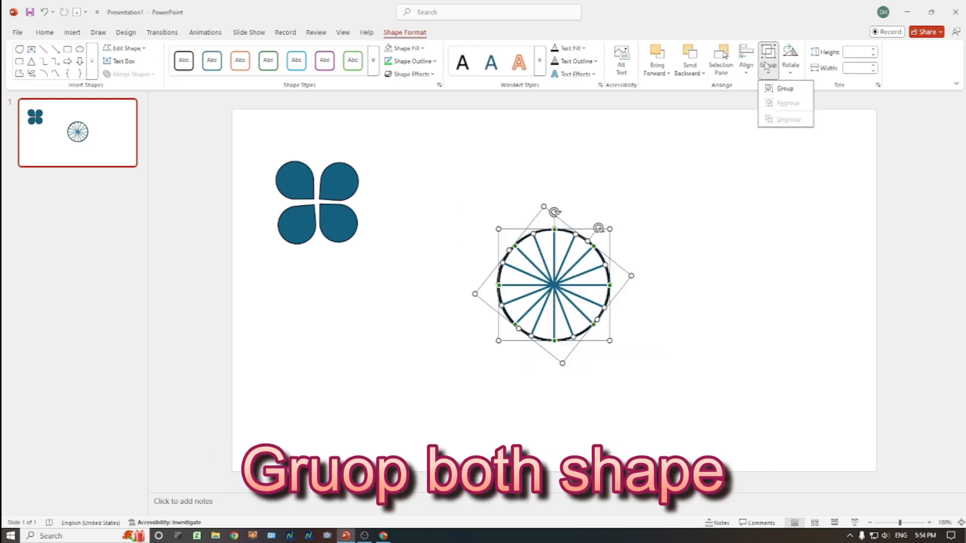
click(779, 89)
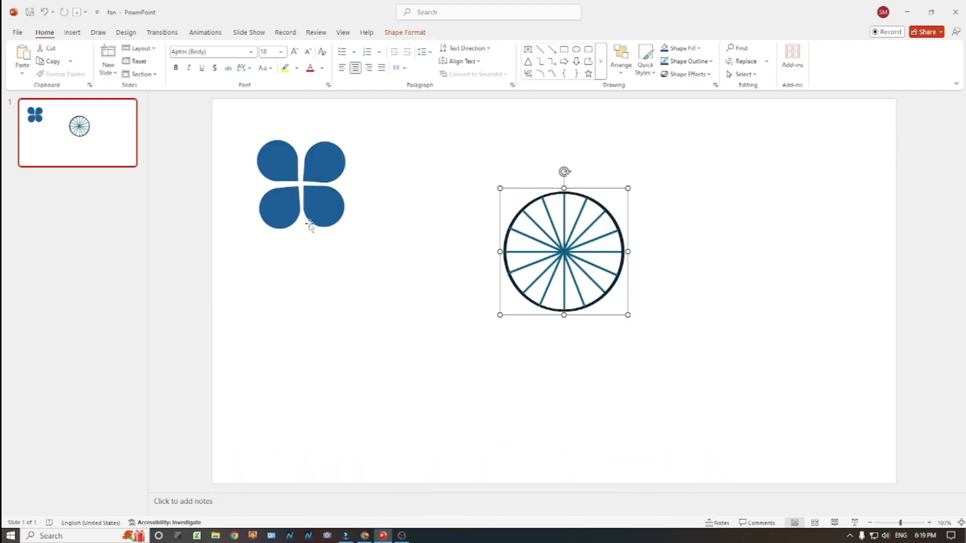
- Move the blade group closer to the wheel and fill it with the standard light green
click(301, 180)
drag(300, 180, 393, 225)
right_click(393, 199)
click(422, 170)
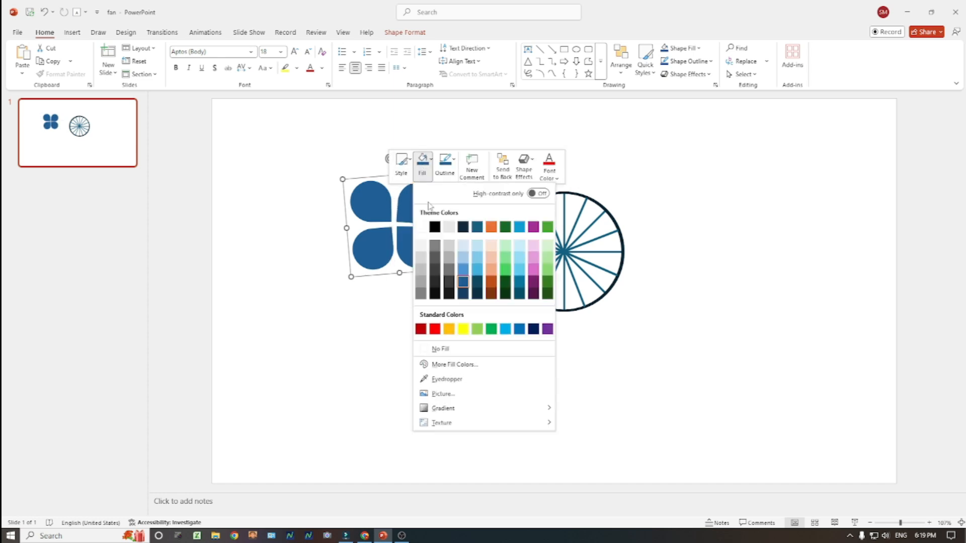
click(477, 328)
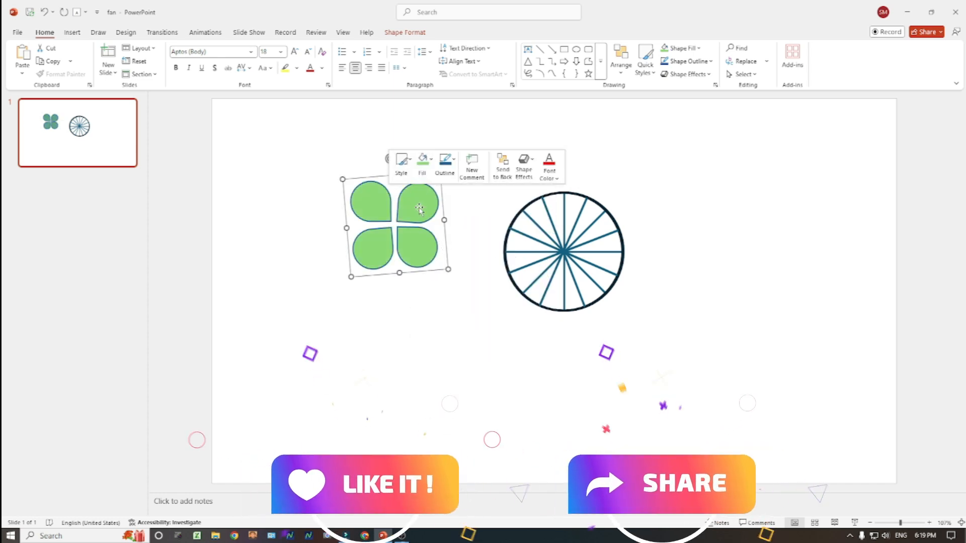
- Give the blades a light green theme outline and center the blade group on the spoked wheel
click(444, 164)
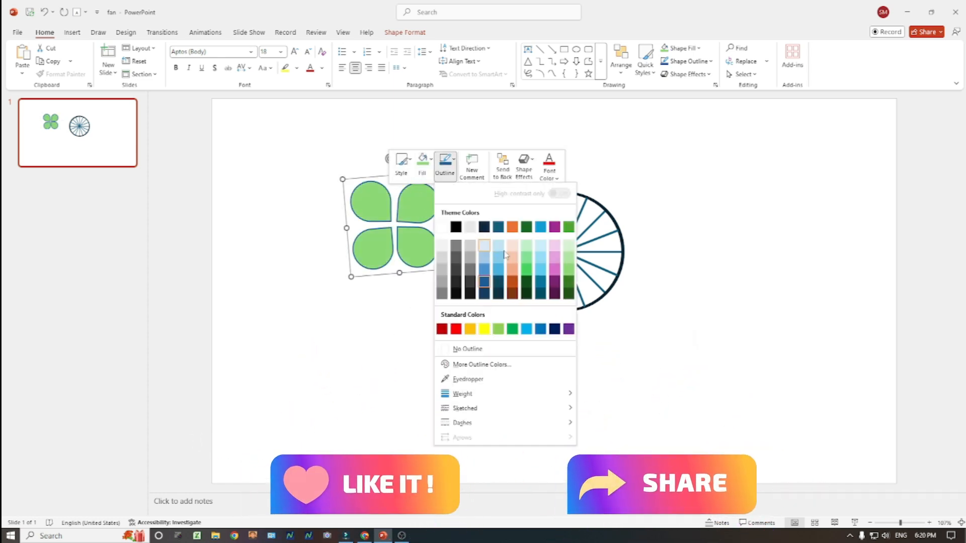
click(567, 272)
drag(390, 221, 563, 255)
click(469, 341)
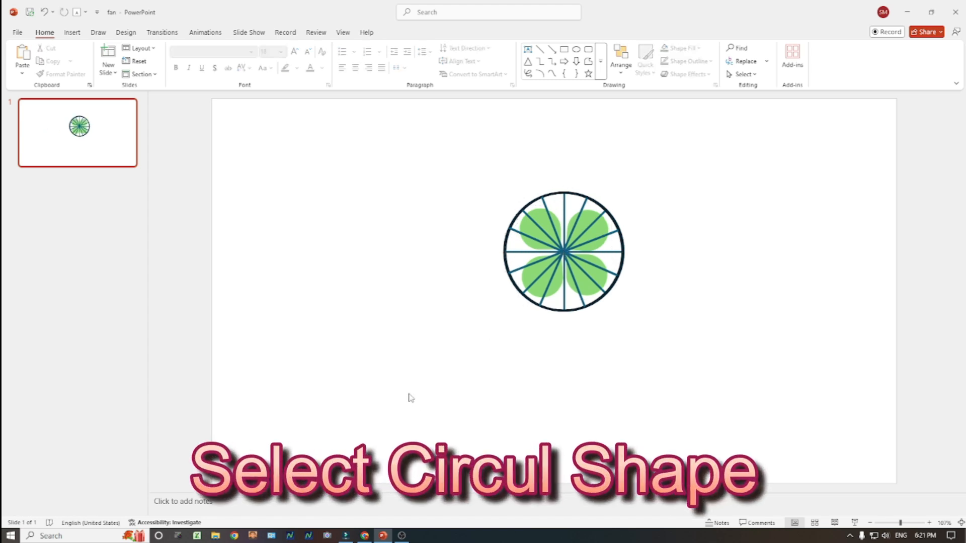
- Draw a small circle about 0.37" high and 0.36" wide to the left of the wheel
click(576, 49)
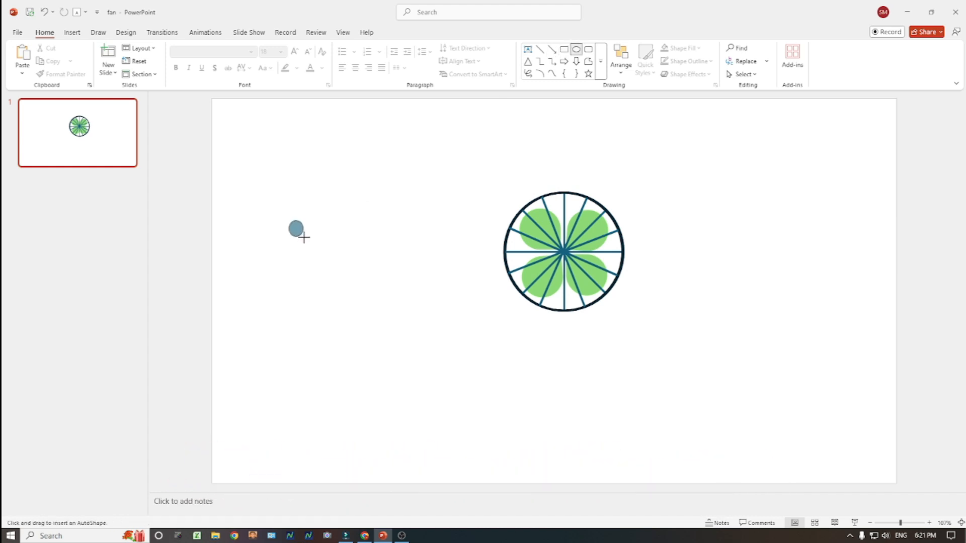
drag(307, 239, 309, 240)
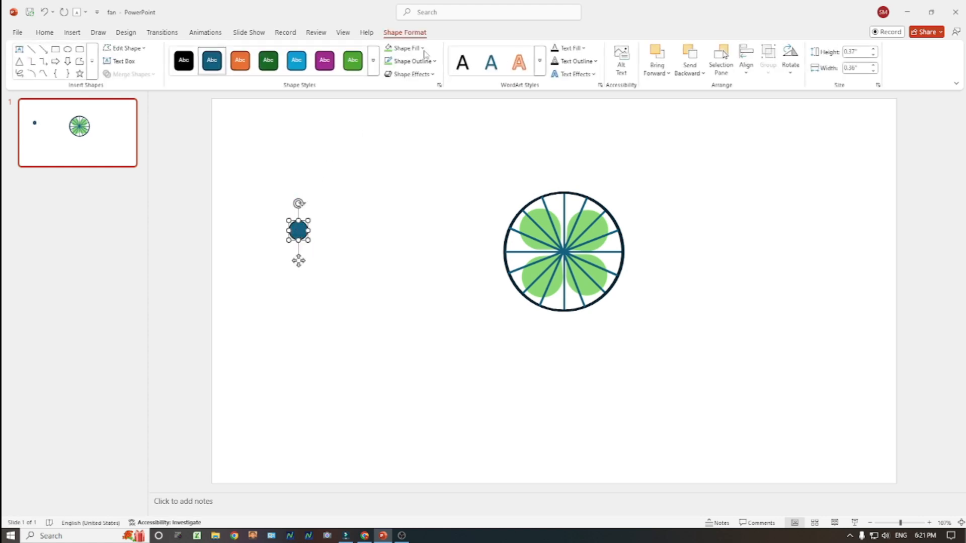
click(423, 49)
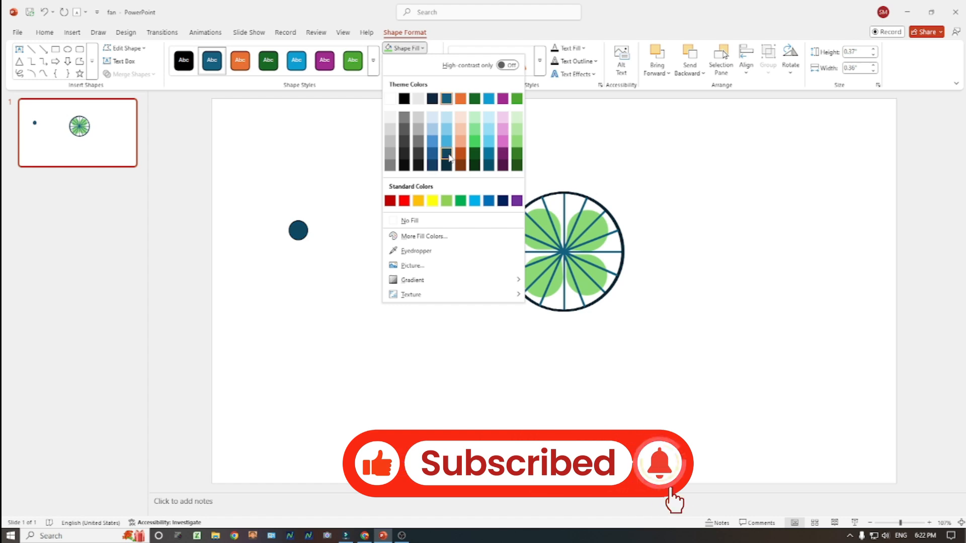
click(317, 370)
click(322, 264)
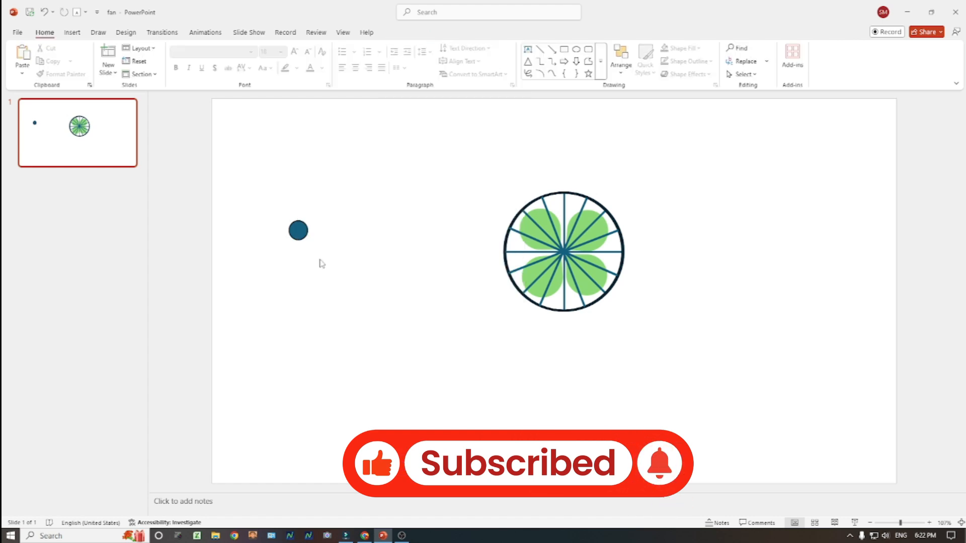
- Move the small circle onto the center of the wheel as the fan's hub
click(300, 230)
drag(298, 231, 565, 250)
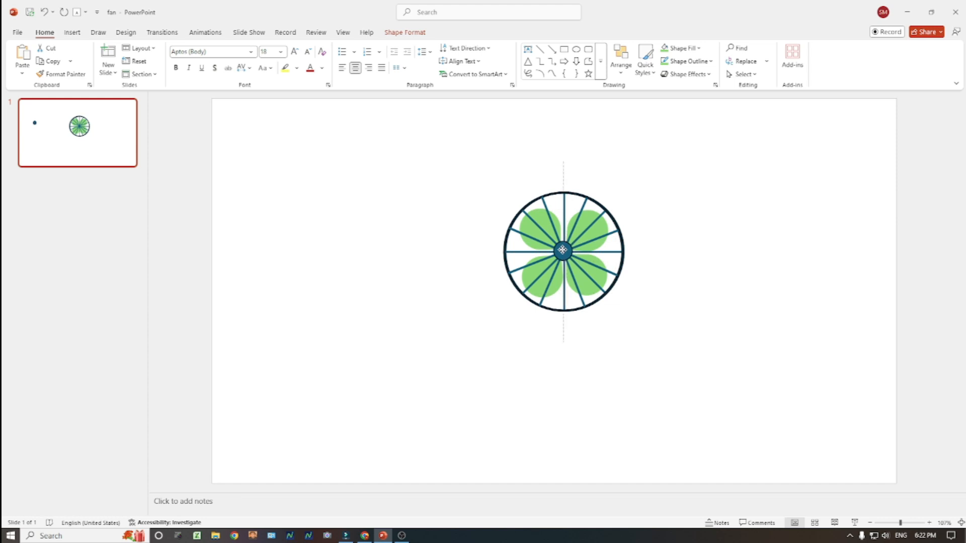
drag(563, 250, 564, 251)
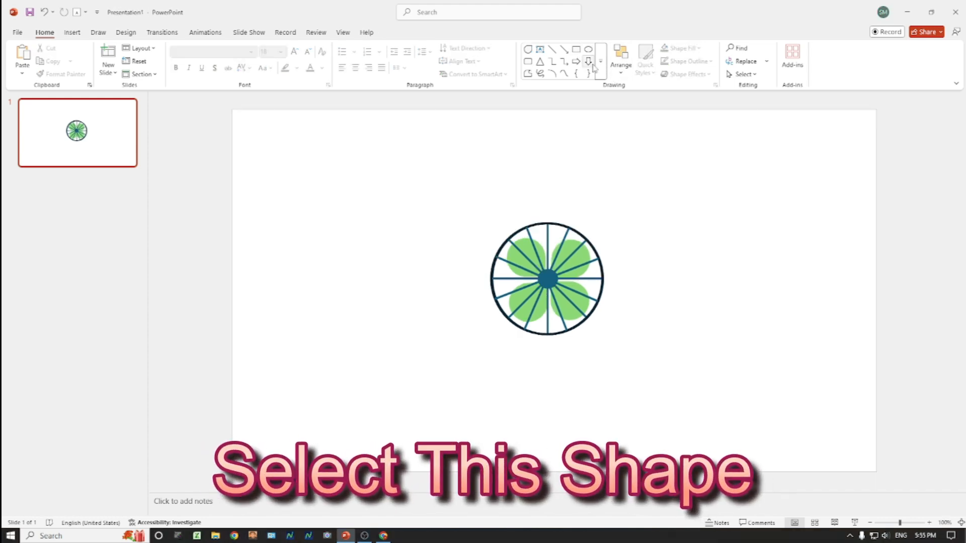
- Draw an isosceles triangle about 2.97" high and 1.33" wide to the left of the wheel
click(600, 61)
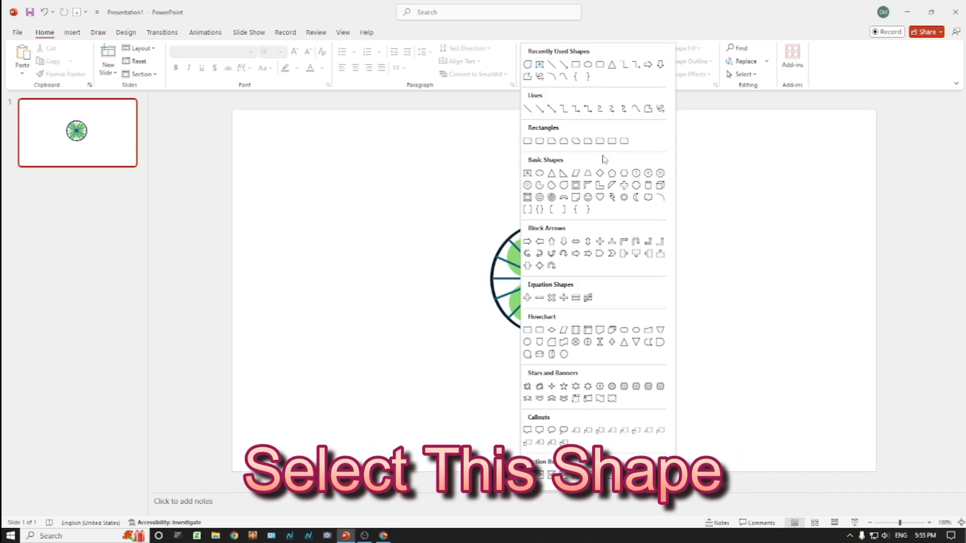
click(625, 343)
drag(330, 250, 395, 394)
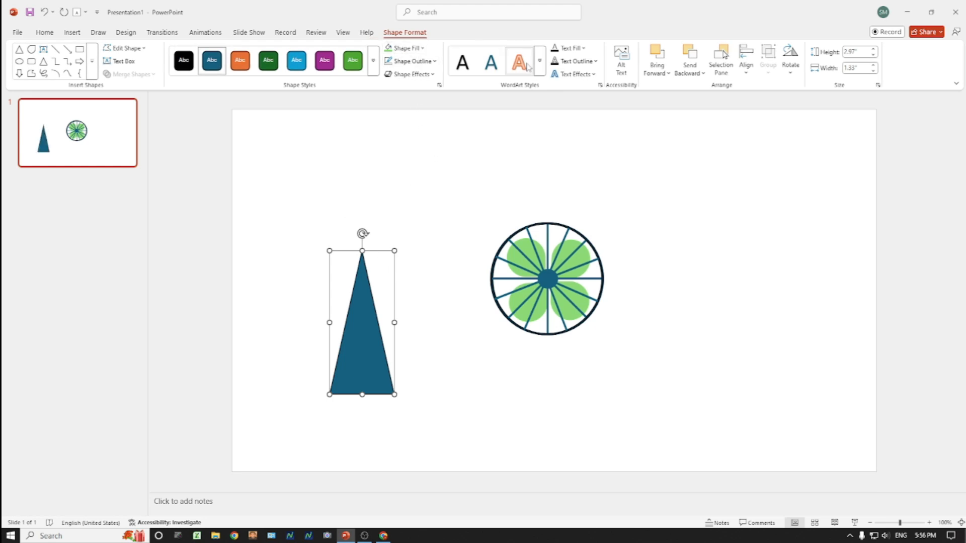
- Draw a wide rectangle about 0.65" high and 3.02" wide across the base of the triangle
click(93, 65)
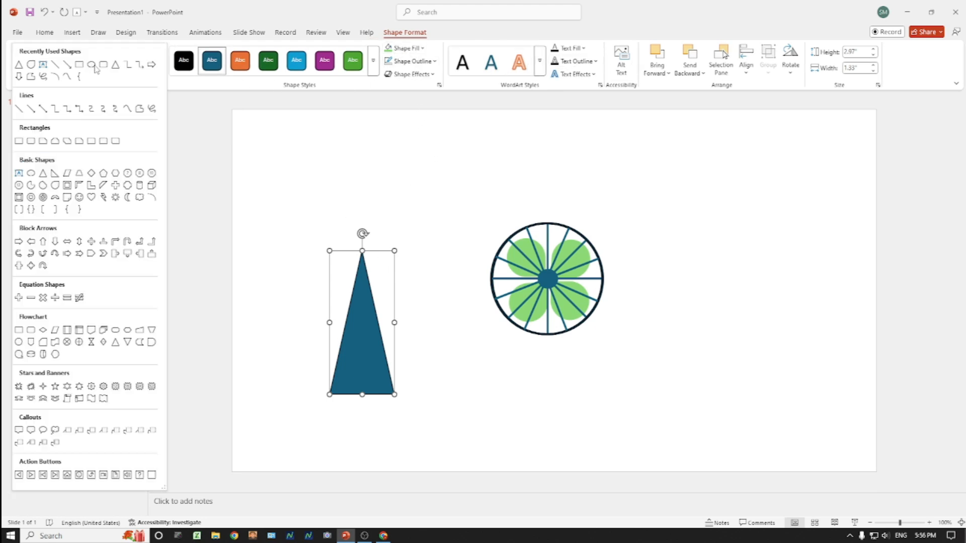
click(21, 129)
drag(286, 385, 433, 417)
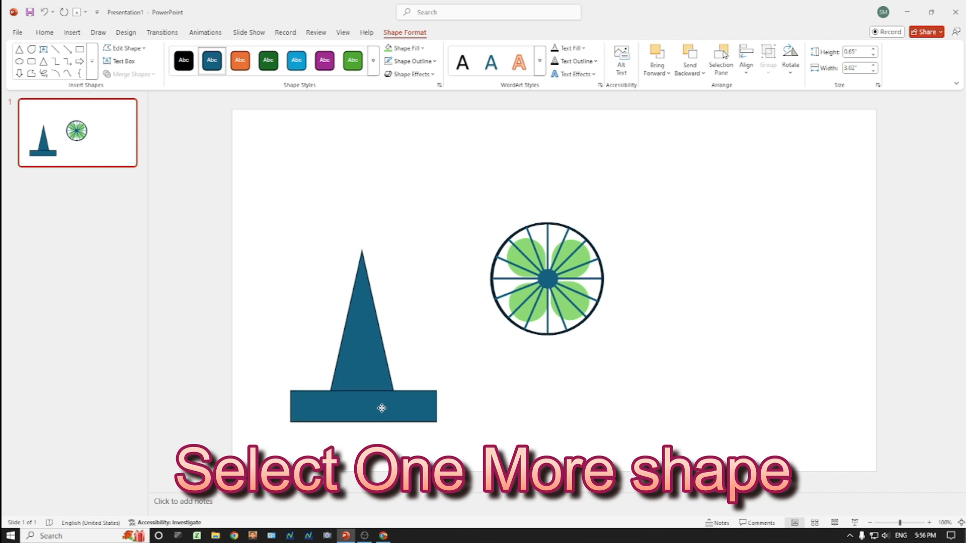
click(378, 406)
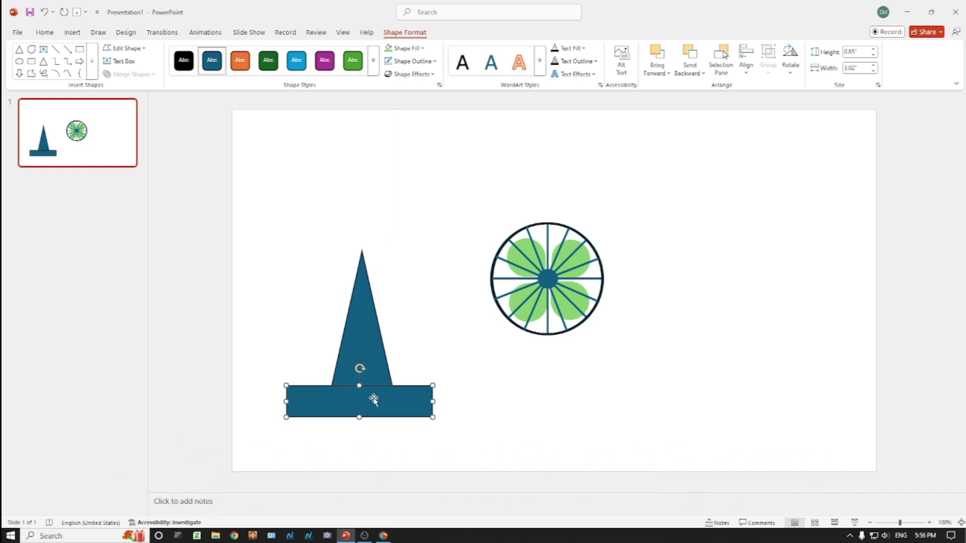
- Fill the triangle and the rectangle with the same bright green theme color
click(362, 335)
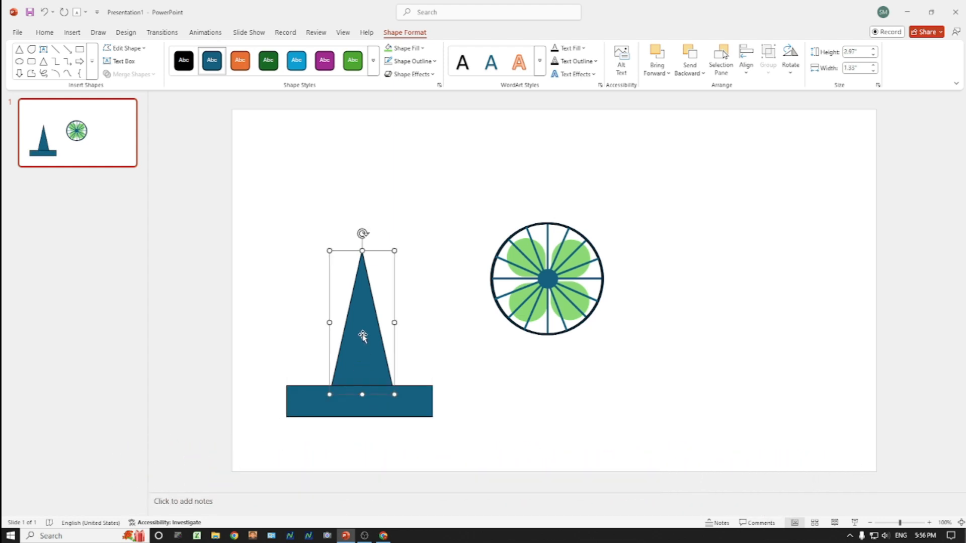
click(406, 49)
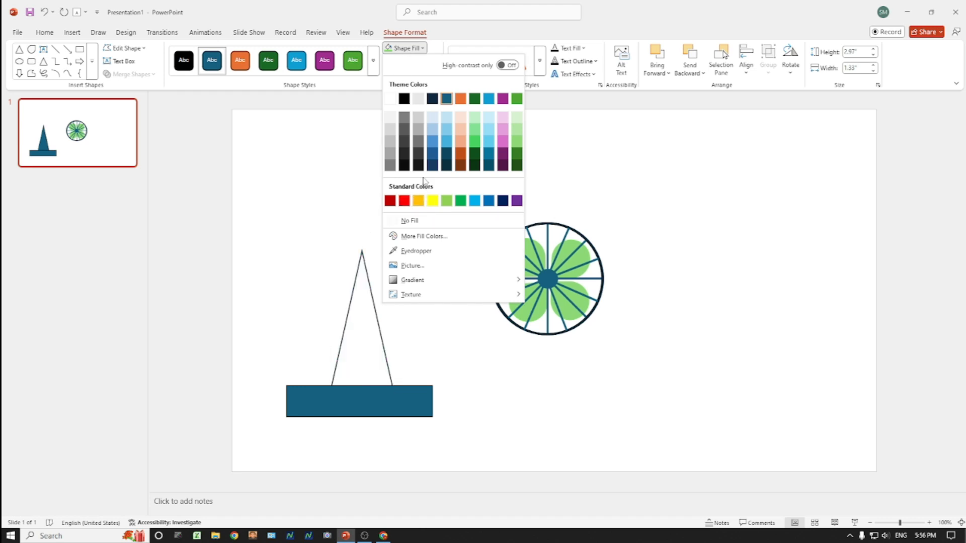
click(472, 144)
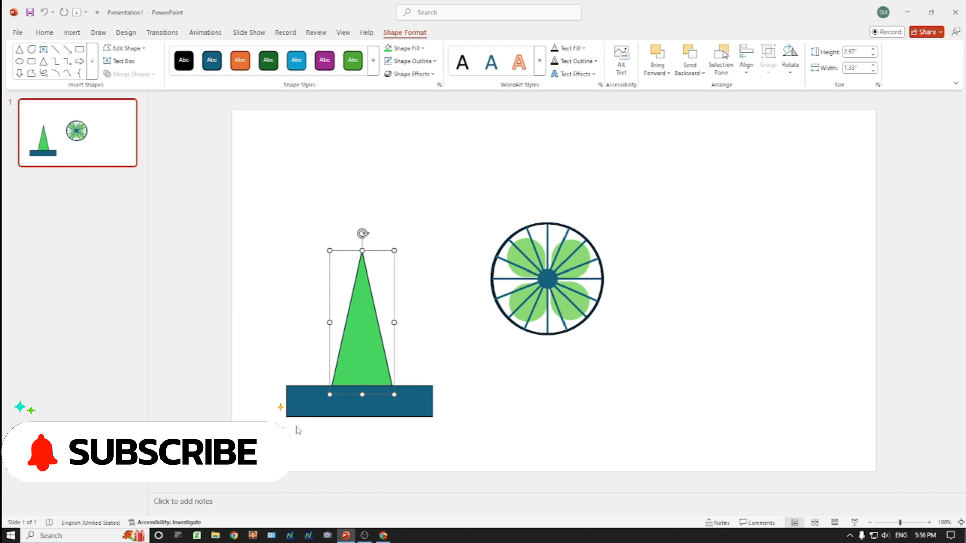
click(305, 403)
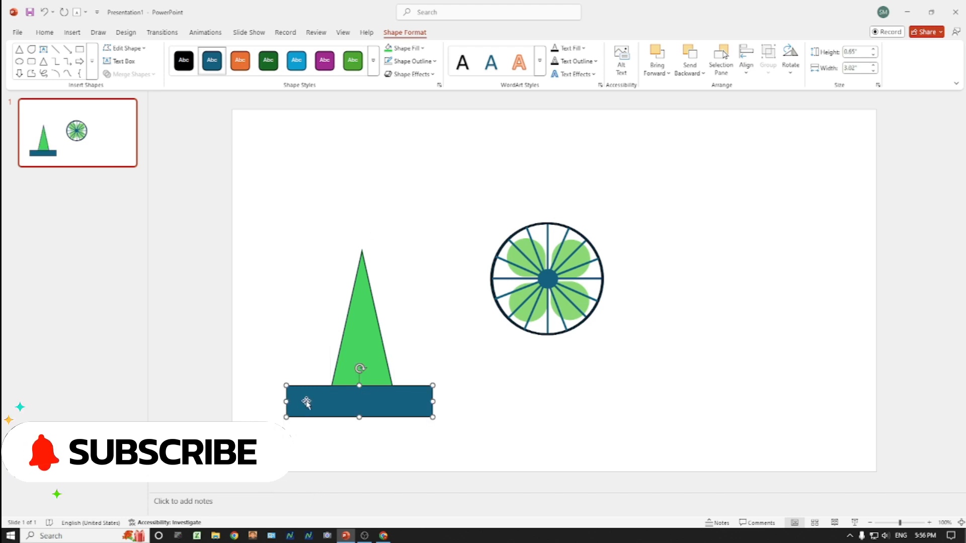
click(389, 50)
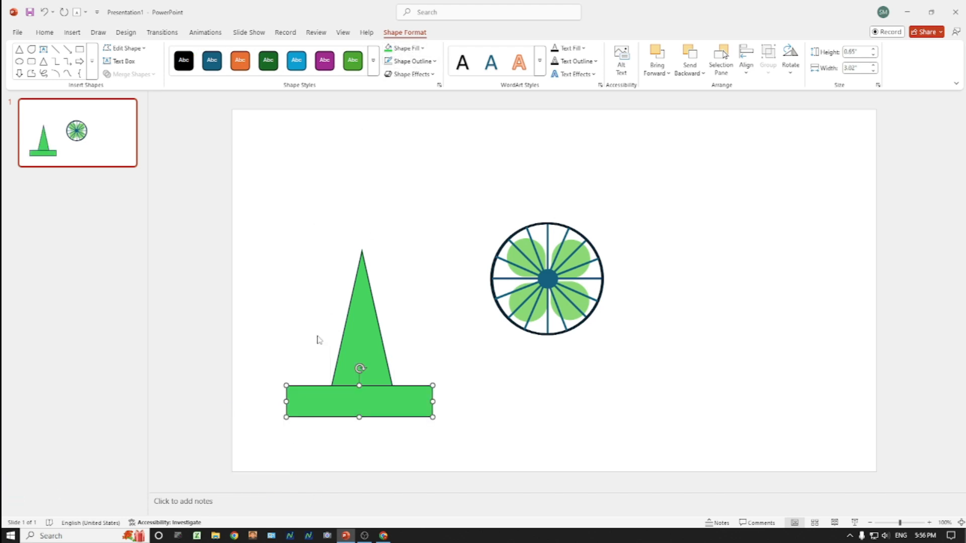
- Remove the outline from both the triangle and the rectangle
shift+click(365, 324)
click(405, 61)
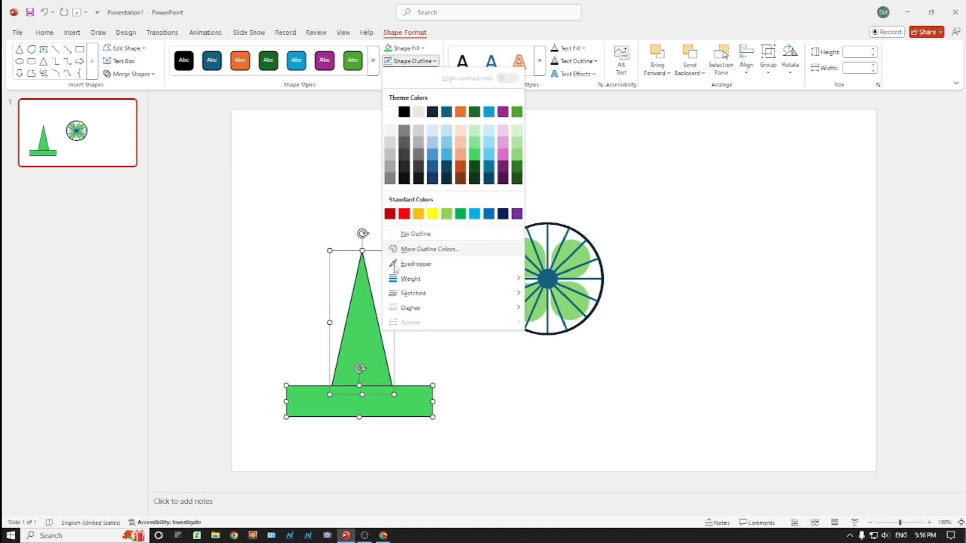
click(421, 237)
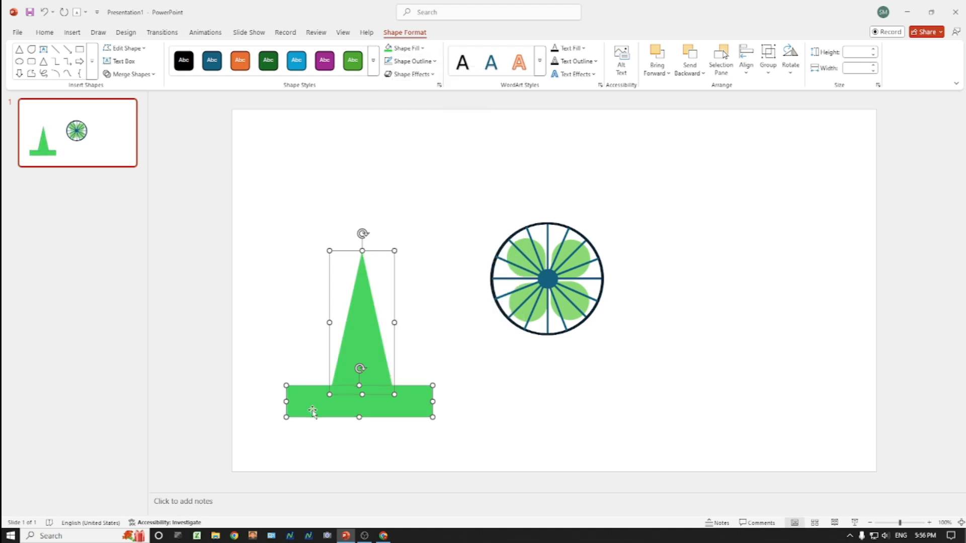
click(301, 317)
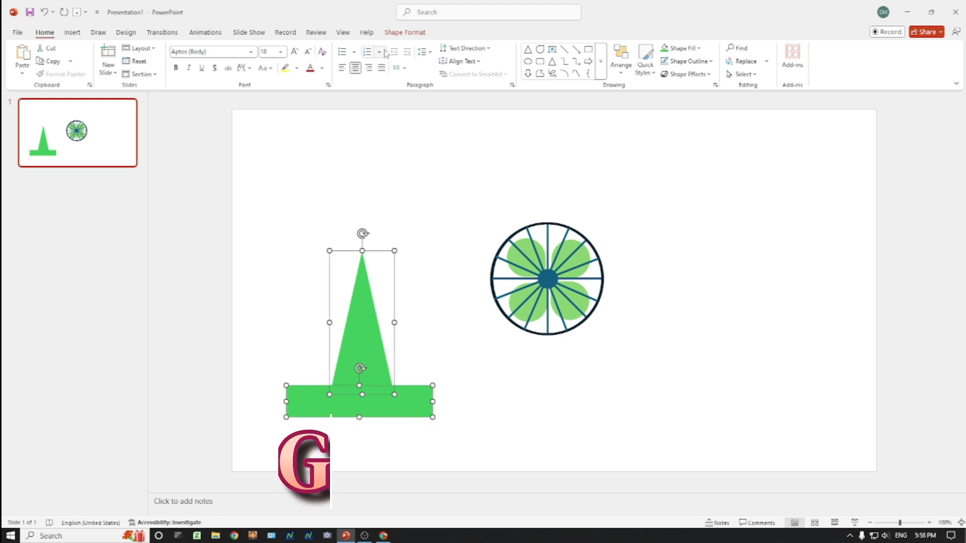
- Group the triangle and rectangle into one stand and narrow it to about 2.72" wide
click(405, 32)
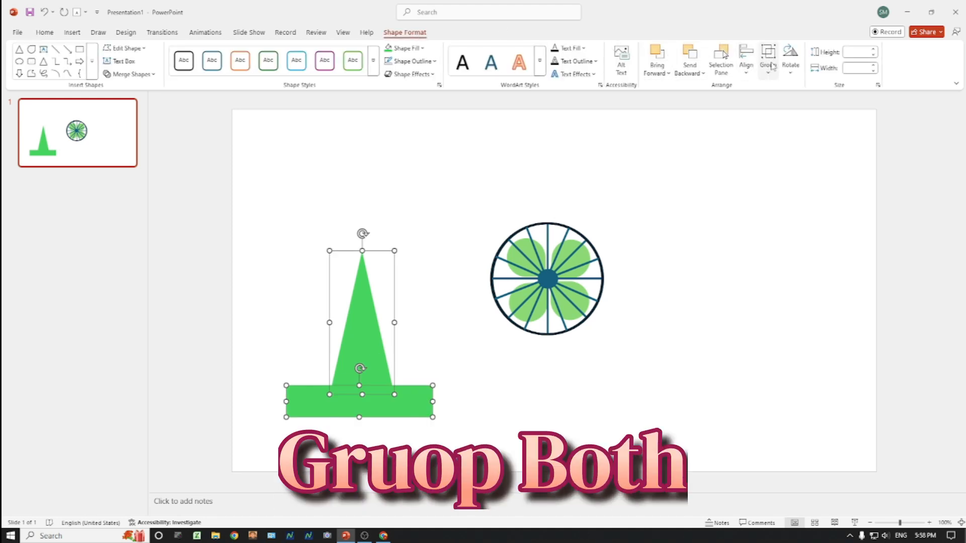
click(768, 68)
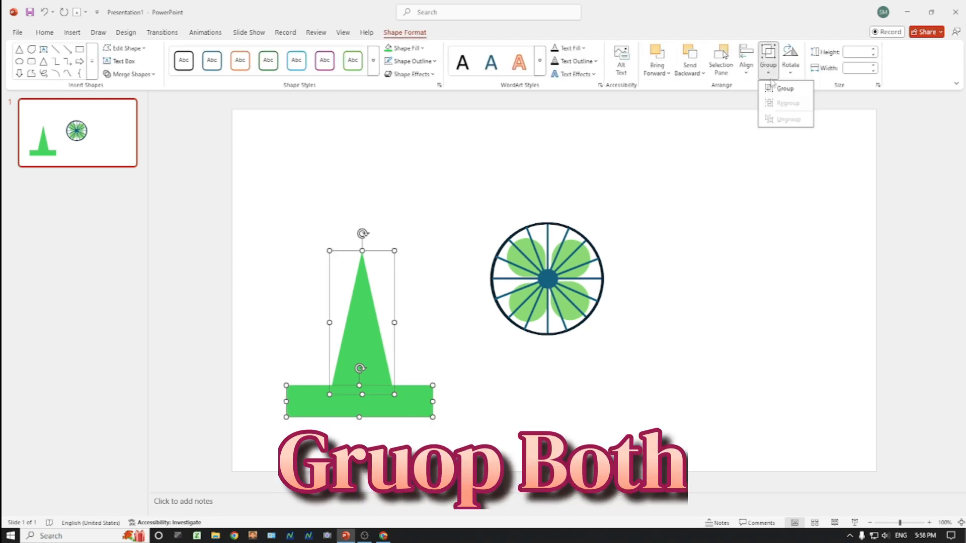
click(785, 90)
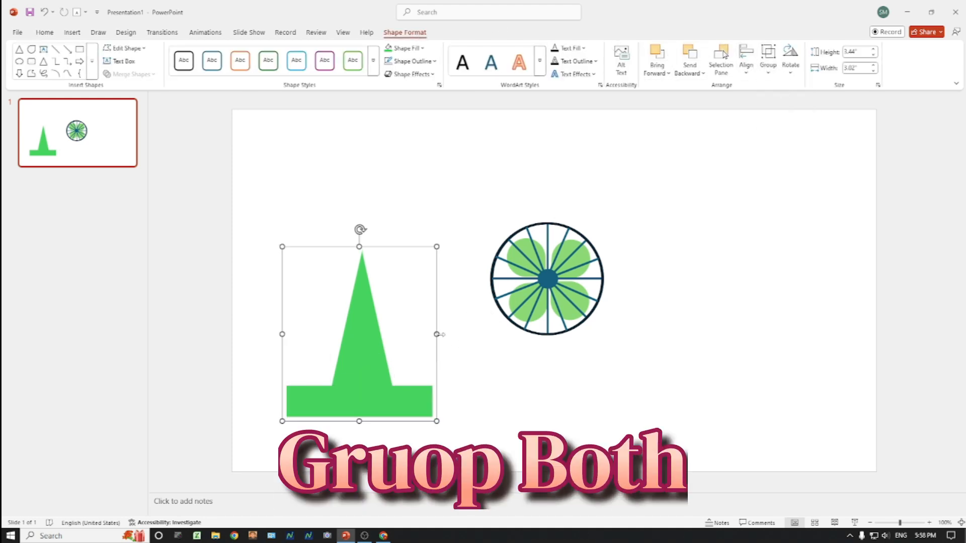
drag(438, 334, 419, 336)
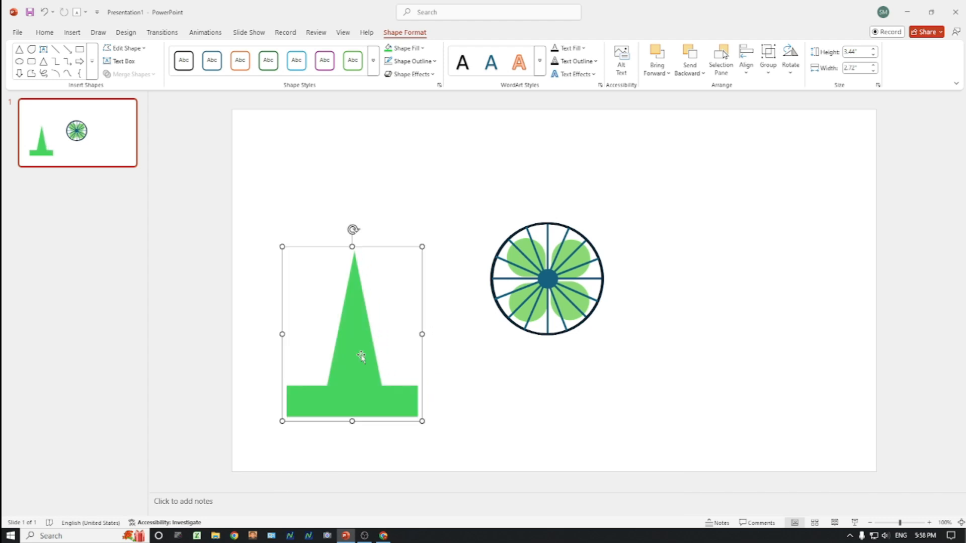
- Send the green stand to the back and move it under the wheel, with its tip behind the hub
right_click(353, 336)
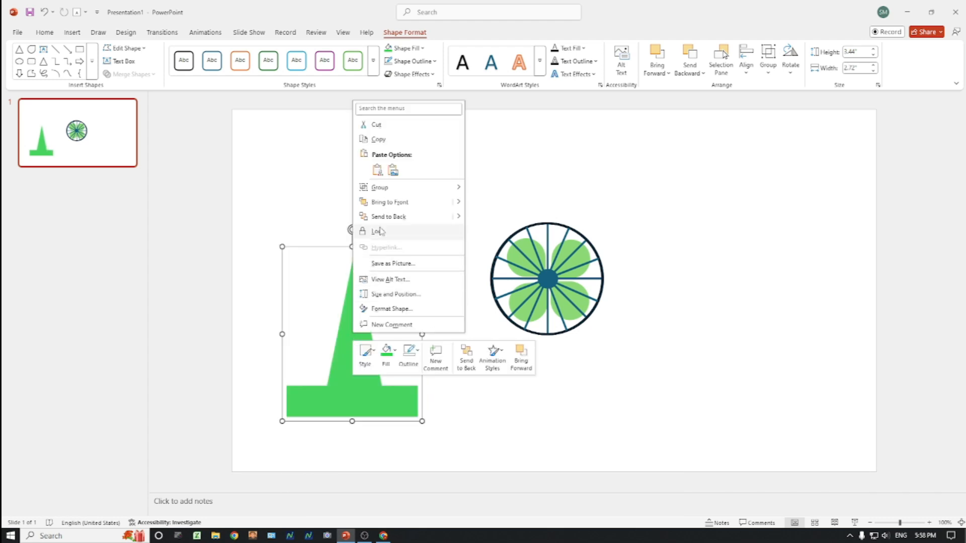
click(401, 221)
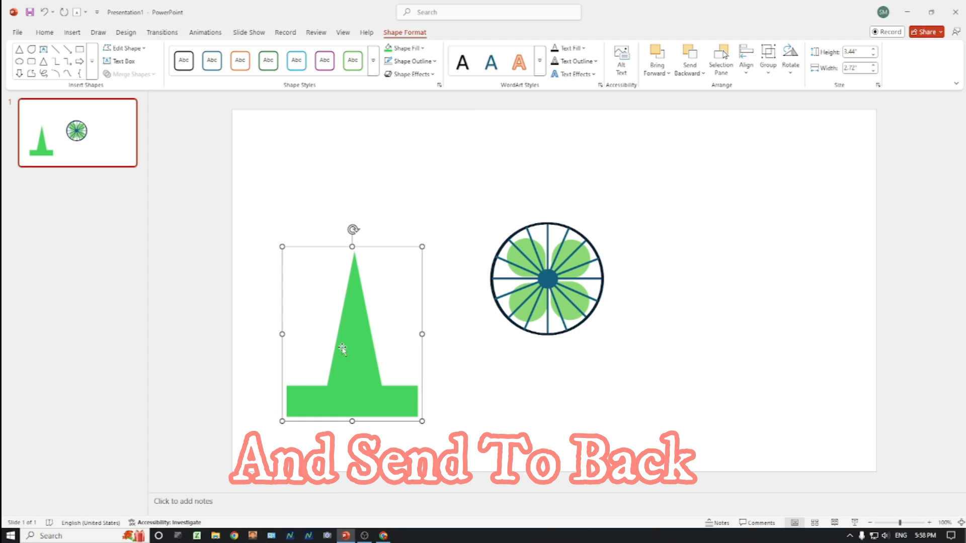
drag(348, 351, 542, 373)
- Select the wheel, blades, hub and stand together and move the whole fan up on the slide
drag(463, 217, 649, 473)
drag(545, 383, 536, 338)
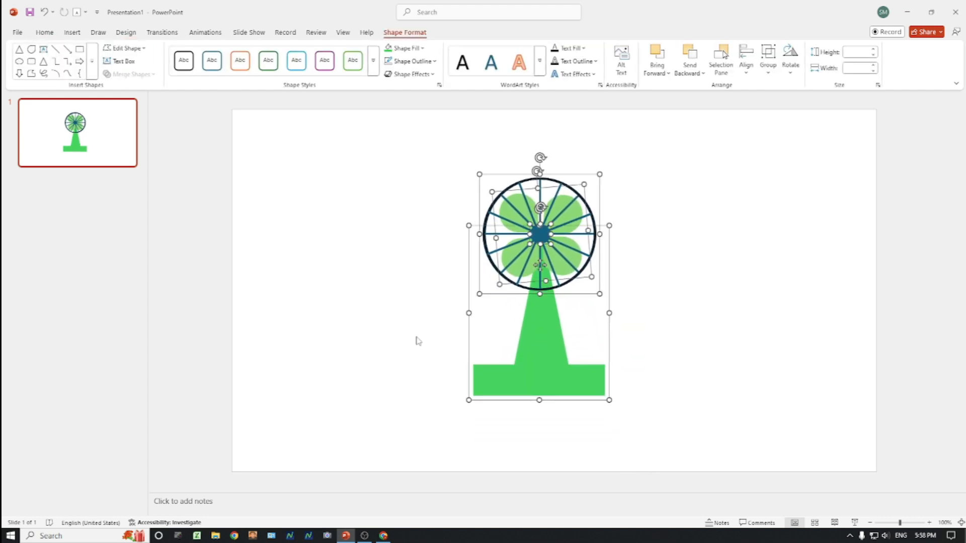
click(422, 341)
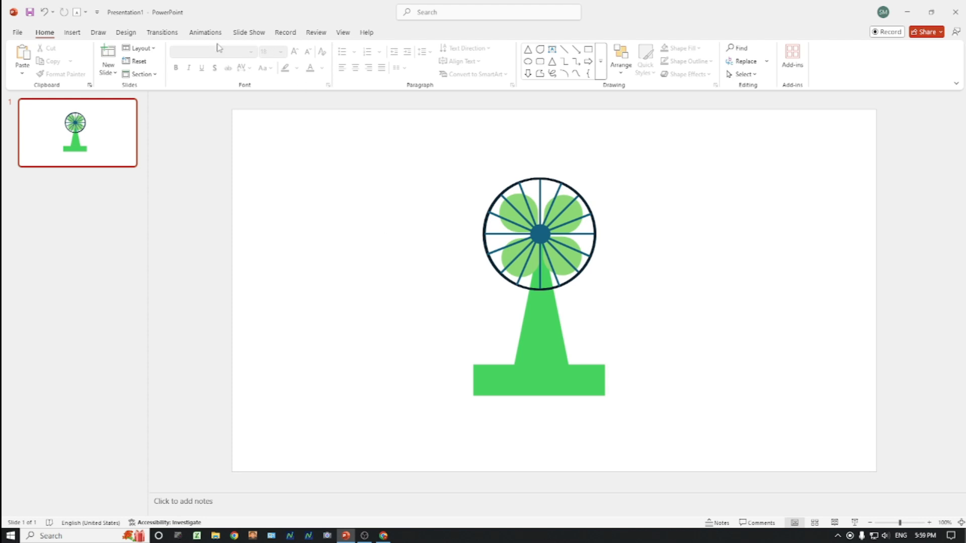
- Draw a small circle about 0.28" high and 0.28" wide to the left of the fan
click(73, 32)
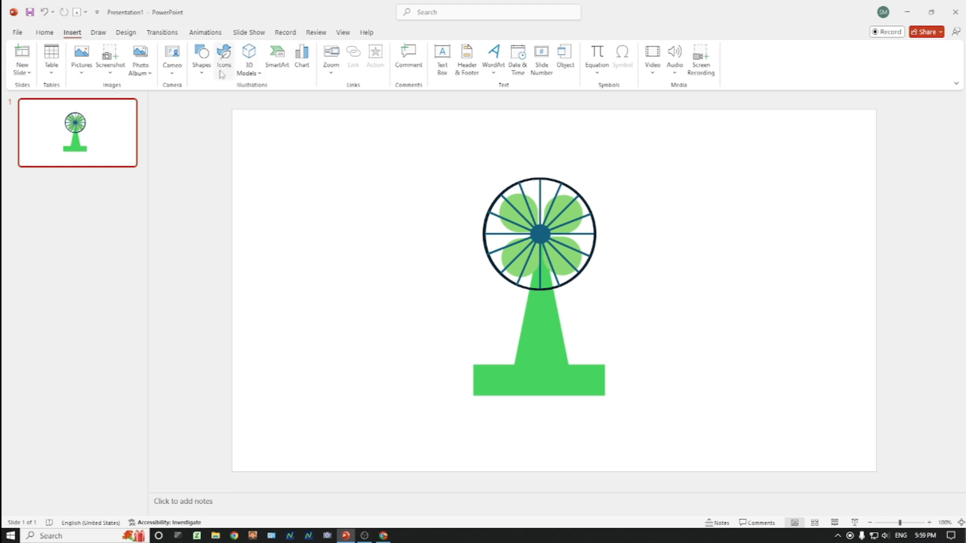
click(201, 57)
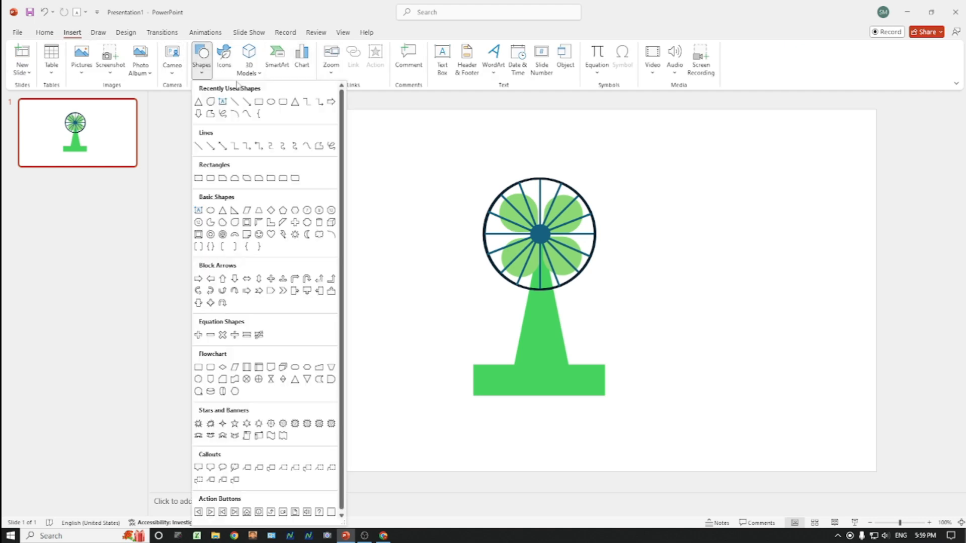
click(270, 102)
drag(296, 223, 311, 240)
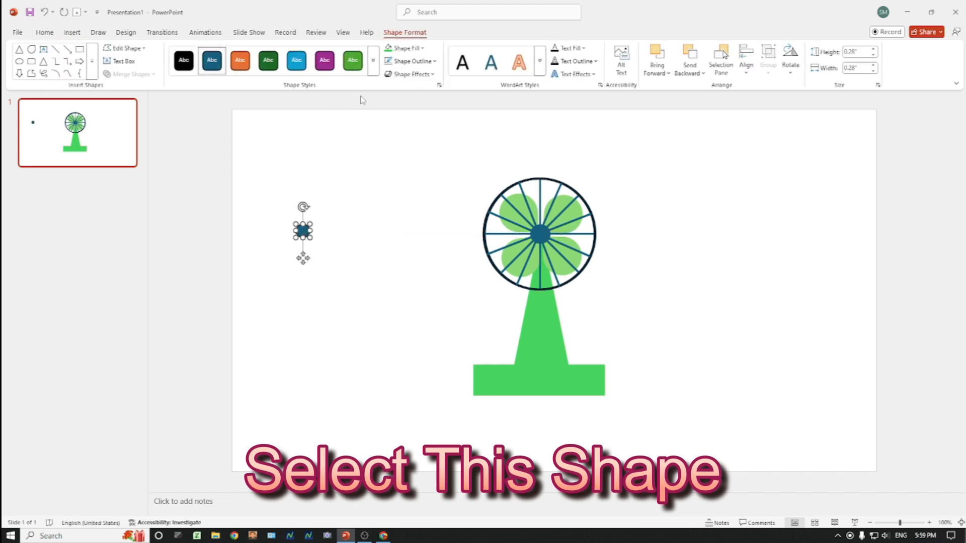
- Give the small circle a medium blue theme fill without an outline and place it on the left part of the stand's base
click(403, 48)
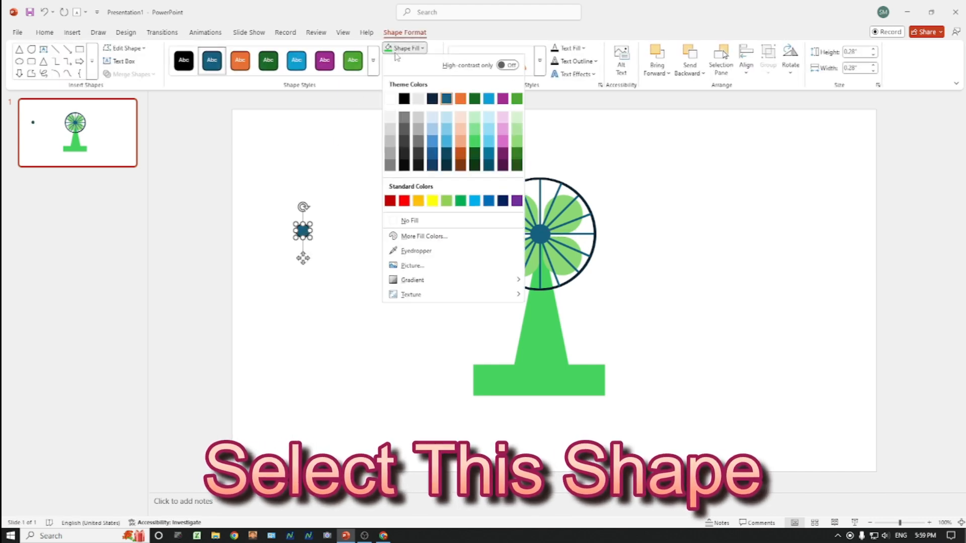
click(432, 144)
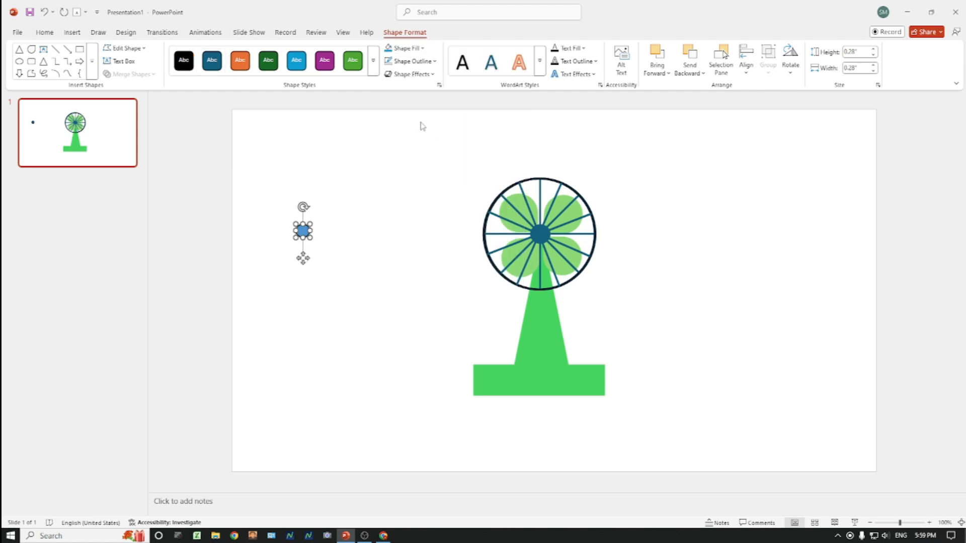
click(411, 62)
click(418, 233)
drag(303, 233, 501, 382)
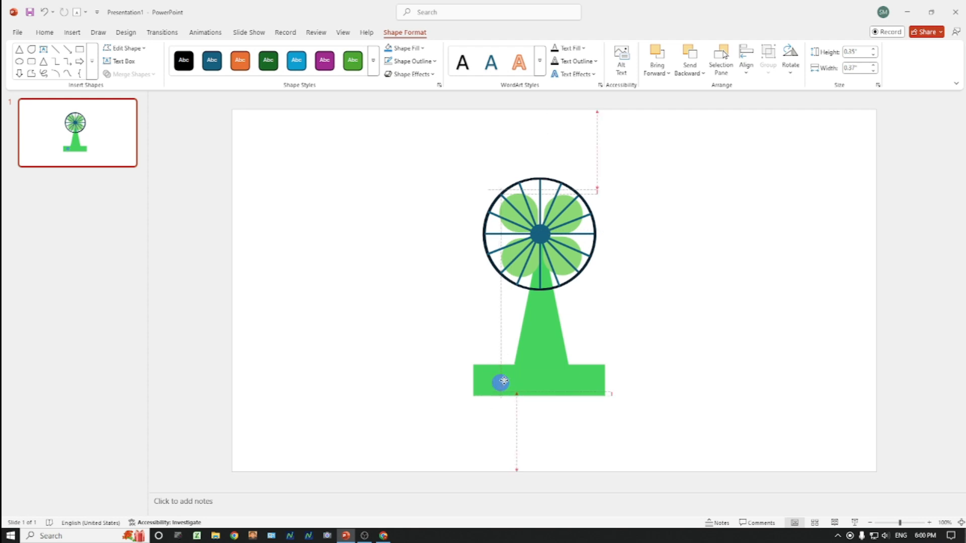
click(406, 288)
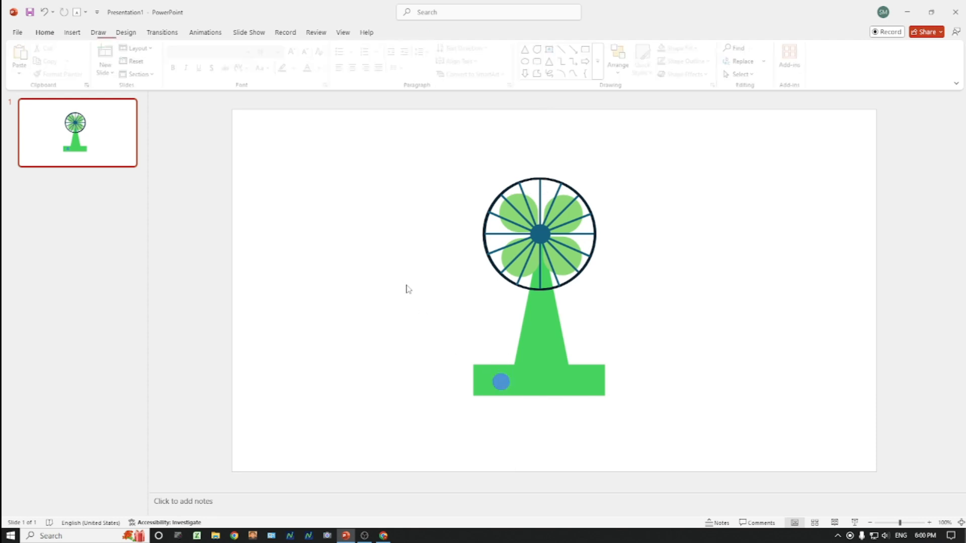
- Draw a second small circle about 0.33" high and 0.33" wide to the left of the fan
click(72, 32)
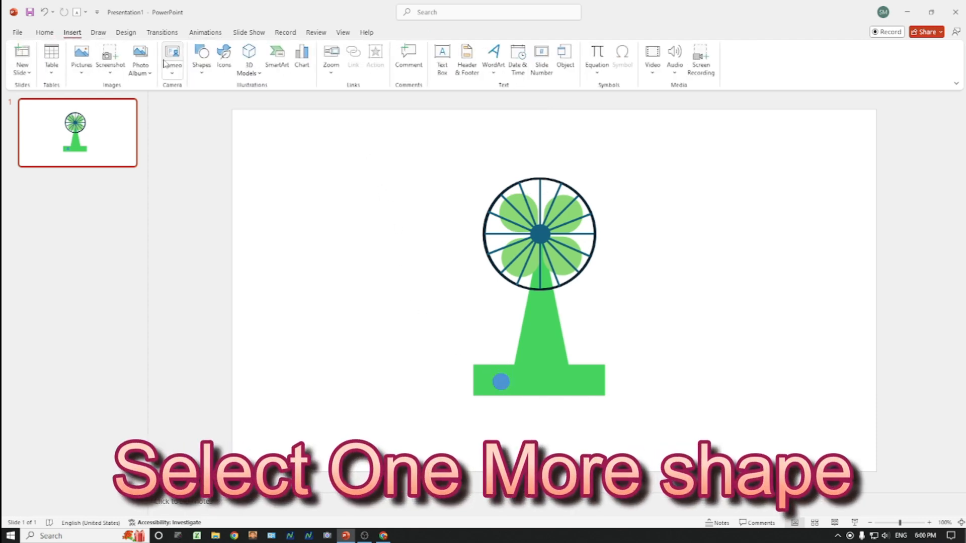
click(201, 58)
click(270, 102)
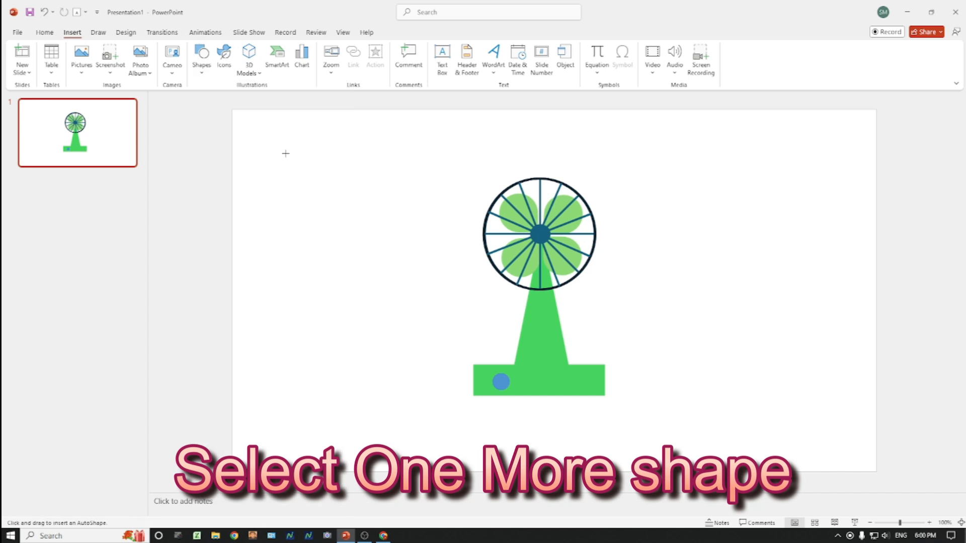
drag(300, 184, 311, 192)
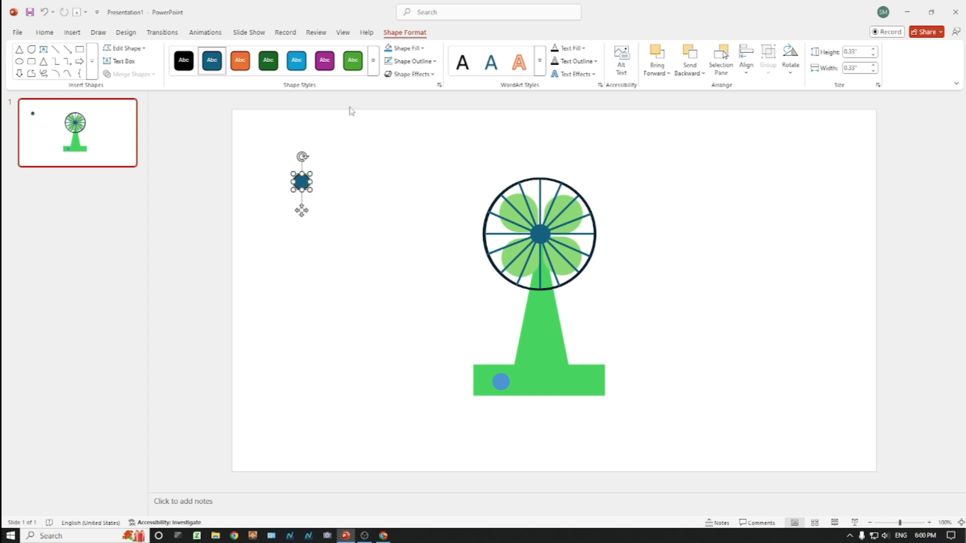
- Fill the second small circle with standard red and remove its outline
click(400, 48)
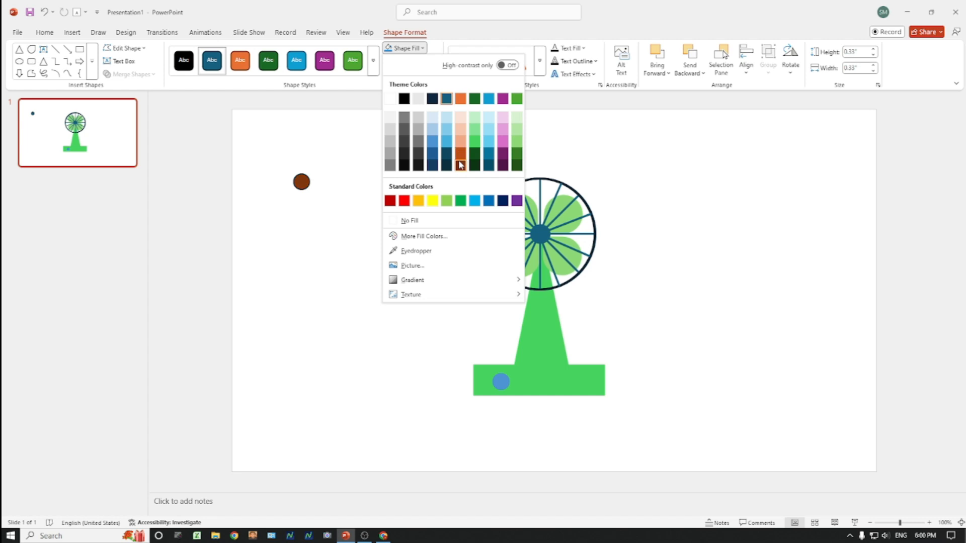
click(403, 202)
click(401, 61)
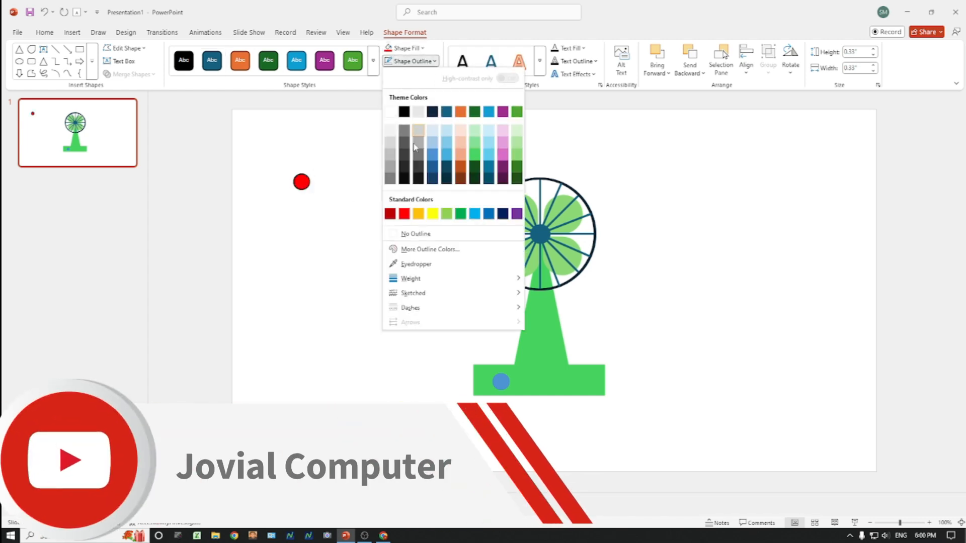
click(399, 231)
- Move the red circle onto the right part of the stand's base and select the blue circle
drag(302, 181, 570, 379)
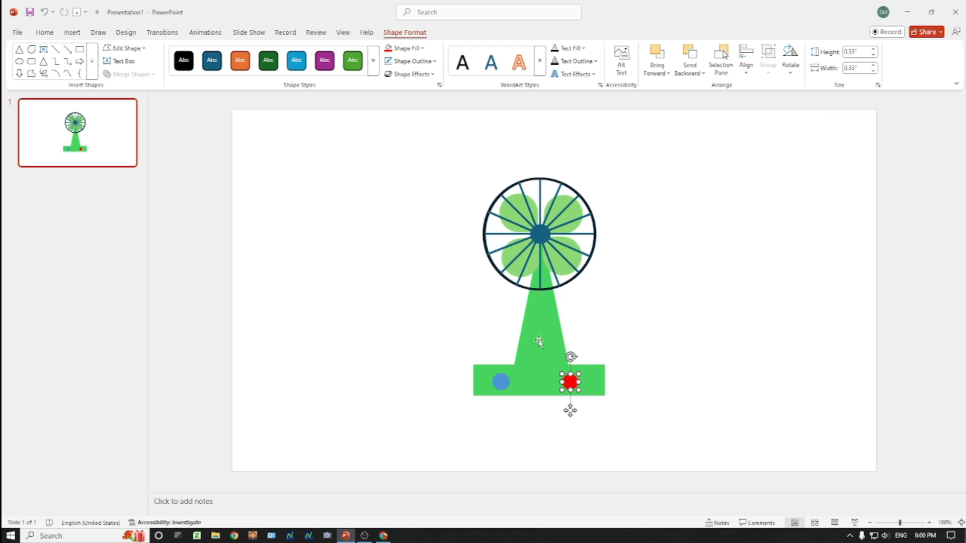
click(497, 389)
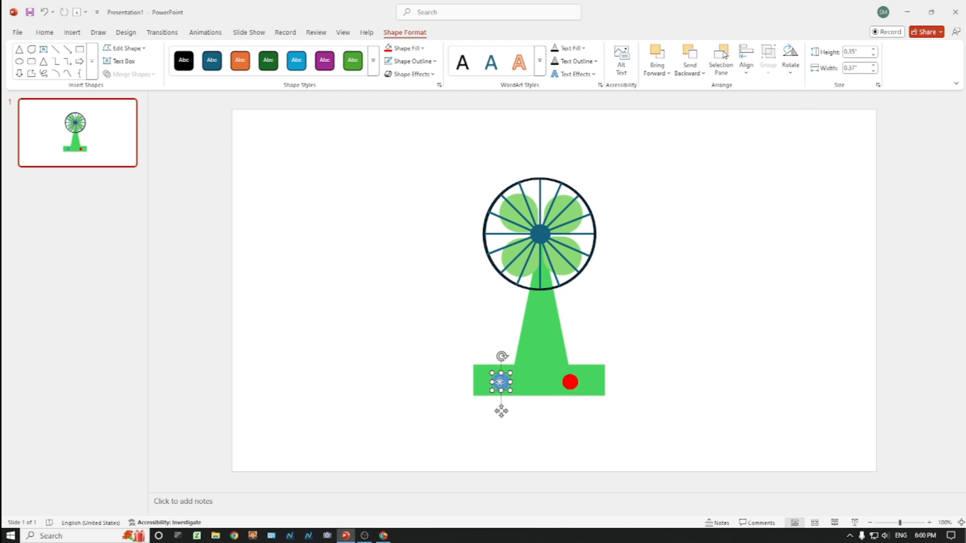
- Enlarge the red circle slightly to match the blue one, and shift the blue circle toward the center of the stand's base
click(566, 384)
drag(580, 392, 573, 384)
drag(501, 386, 503, 384)
click(439, 415)
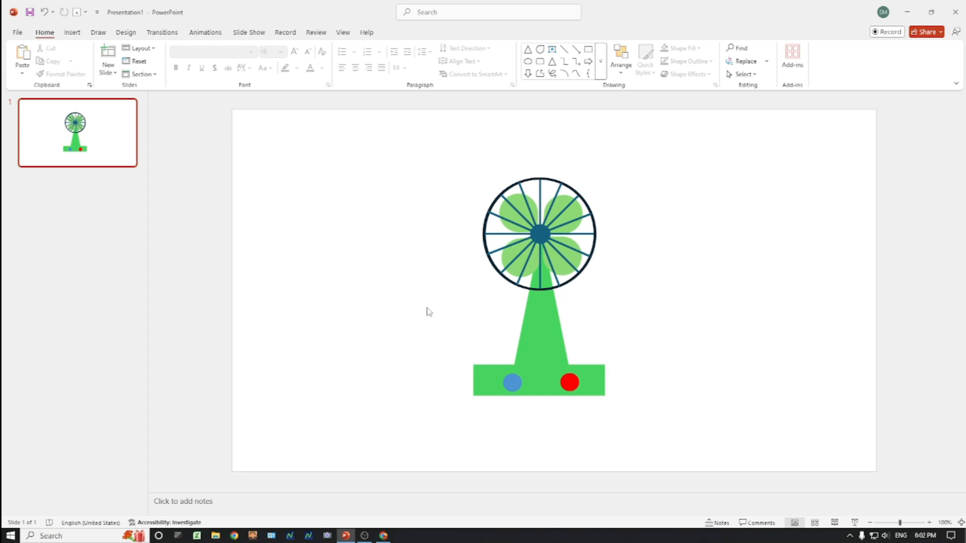
- Duplicate the slide with the finished fan
mouse_move(436, 198)
mouse_down()
mouse_move(610, 397)
mouse_move(654, 421)
mouse_up()
right_click(93, 149)
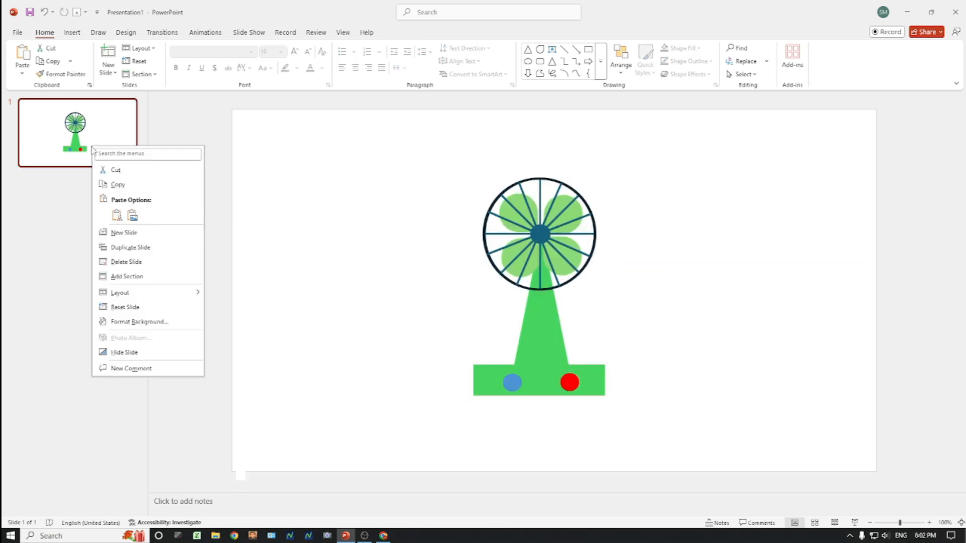
click(154, 252)
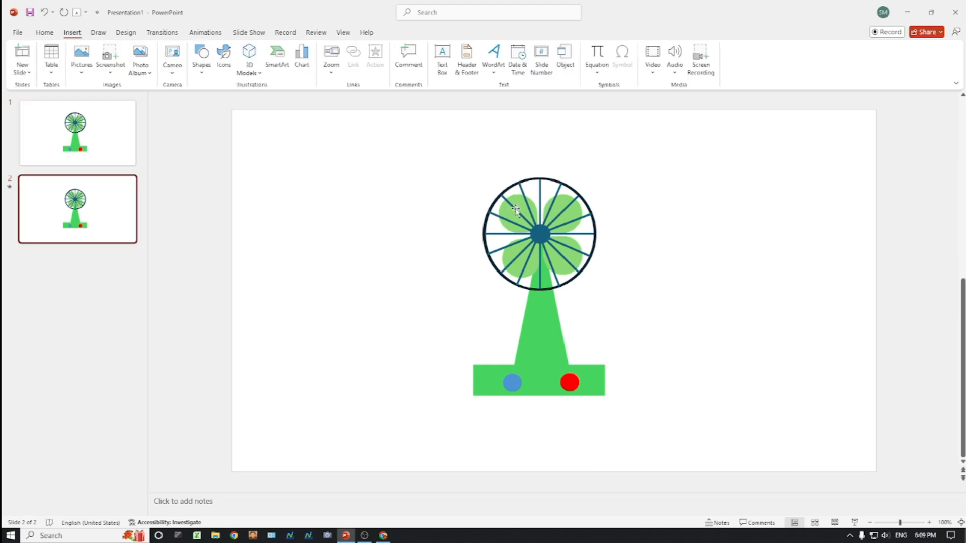
- Apply the Spin animation to the fan blade group on the second slide
click(519, 202)
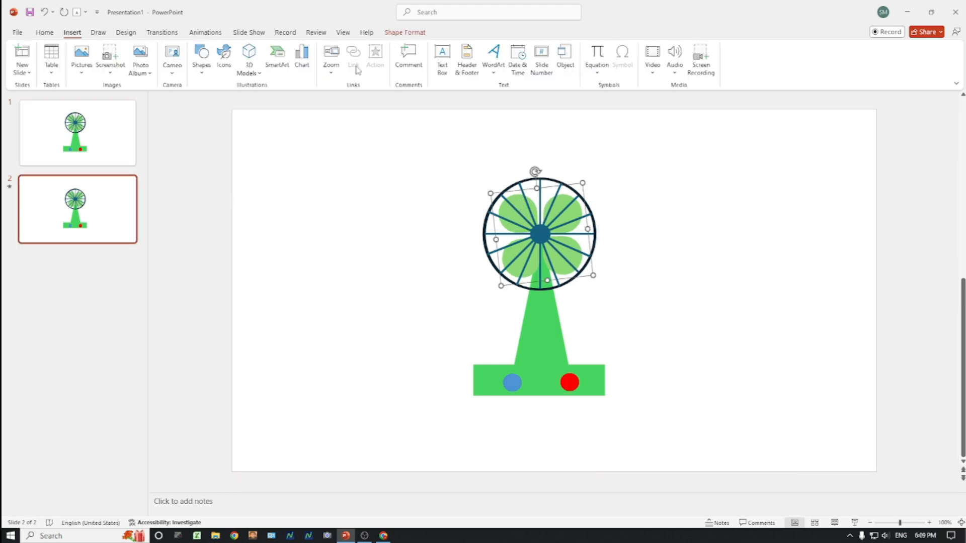
click(162, 32)
click(205, 32)
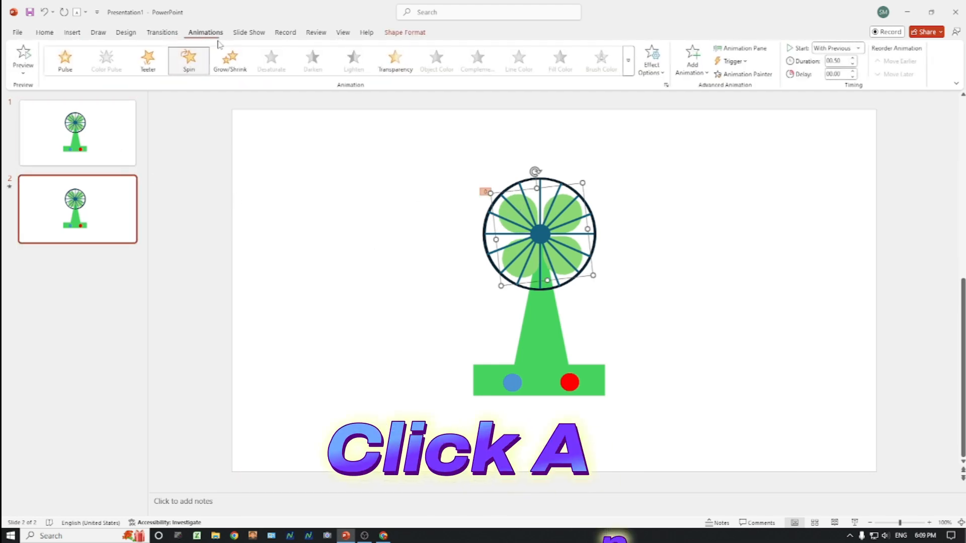
click(628, 65)
click(189, 166)
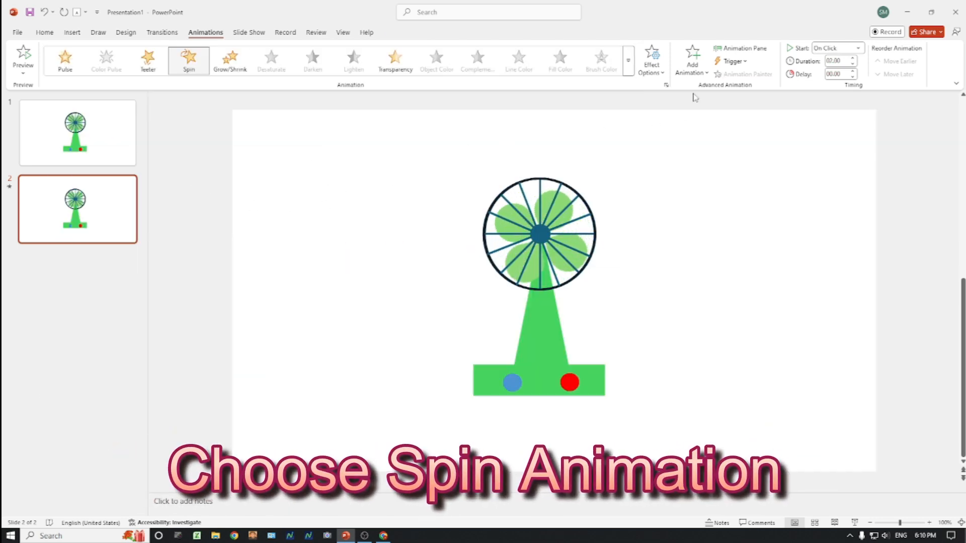
- Set the blades' Spin timing to start With Previous, last 0.5 seconds (Very Fast) and repeat Until End of Slide
click(740, 48)
click(955, 134)
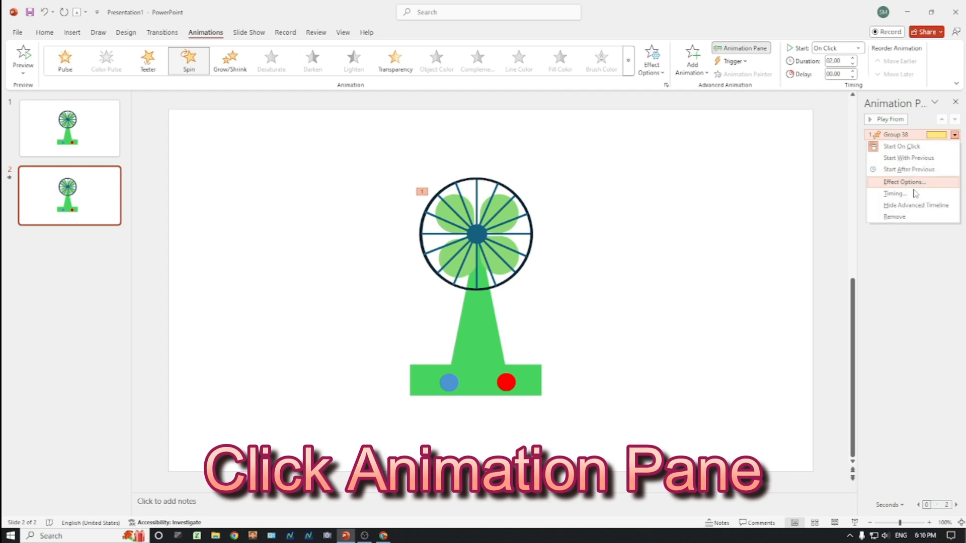
click(895, 194)
click(511, 204)
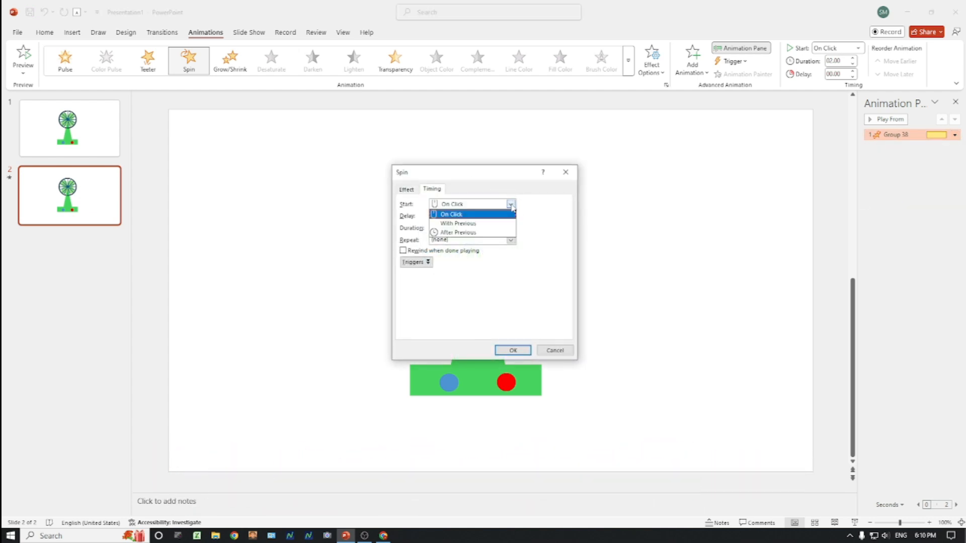
click(458, 223)
click(511, 228)
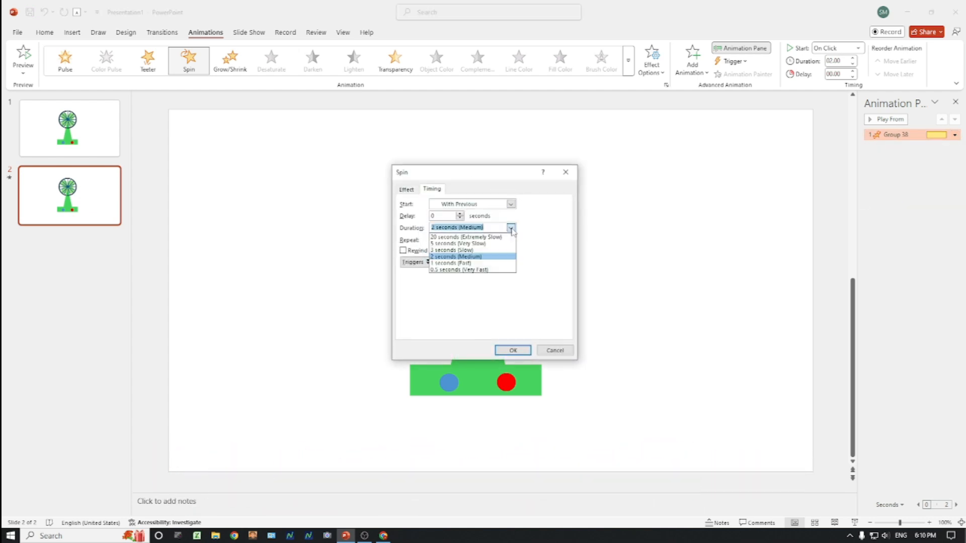
click(475, 270)
click(510, 240)
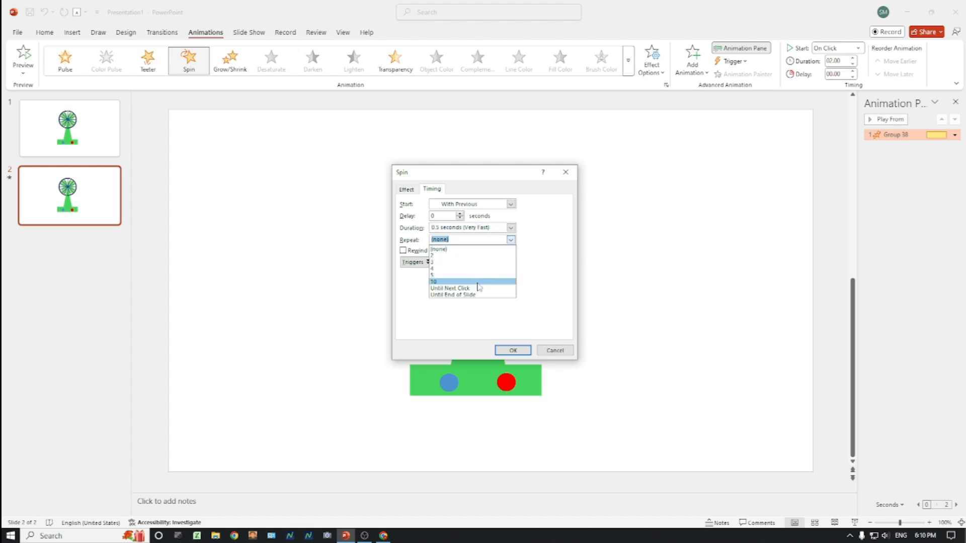
click(450, 295)
click(512, 351)
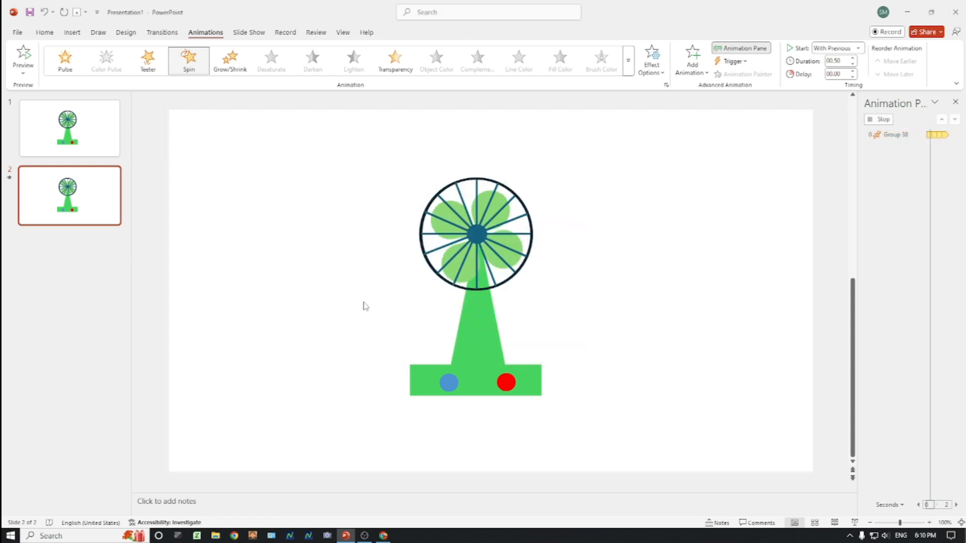
- Give the red circle on the first slide an on-click action that hyperlinks to Slide 2
click(81, 143)
click(505, 385)
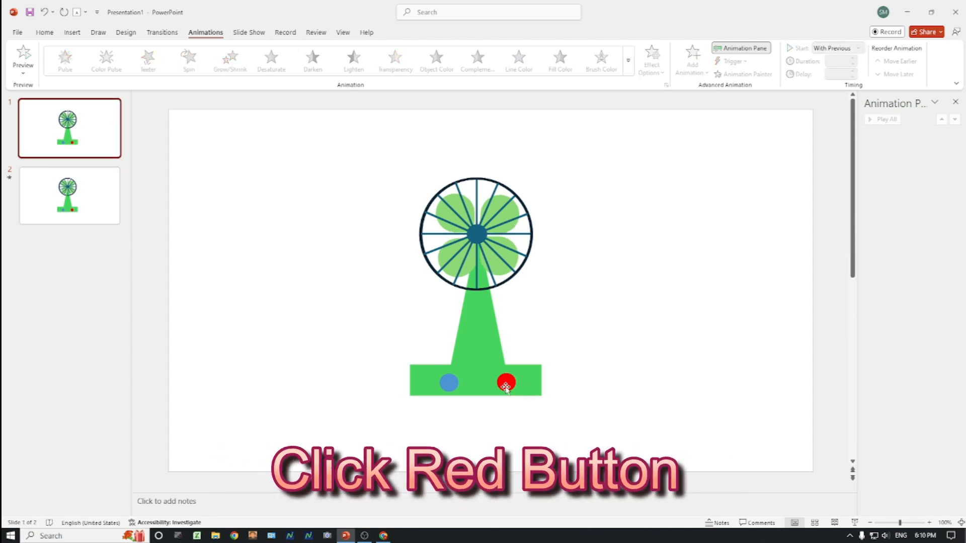
click(72, 32)
click(375, 61)
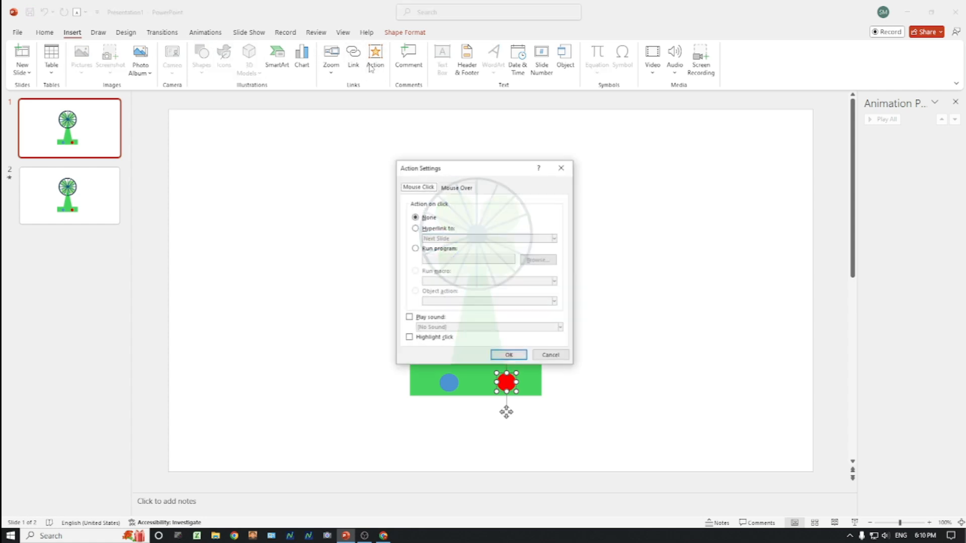
click(415, 229)
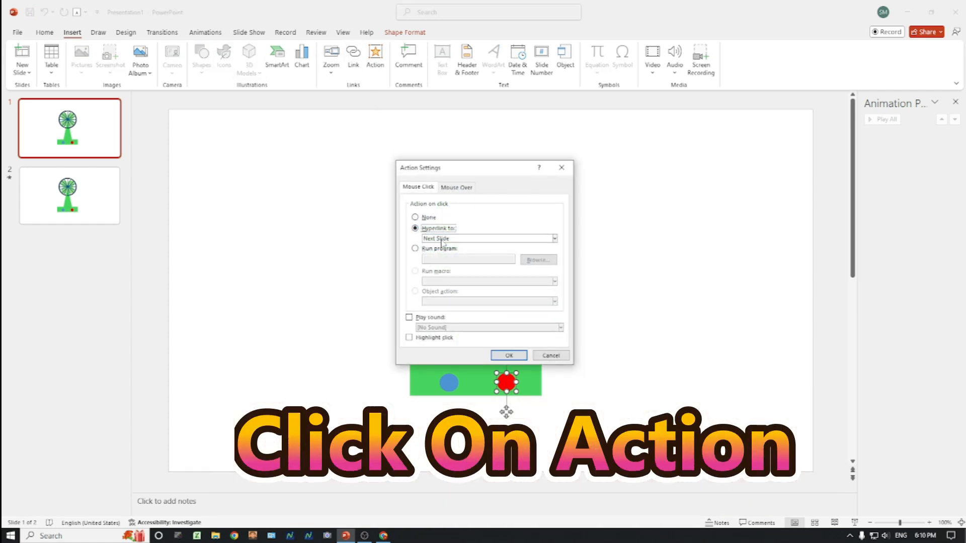
click(463, 240)
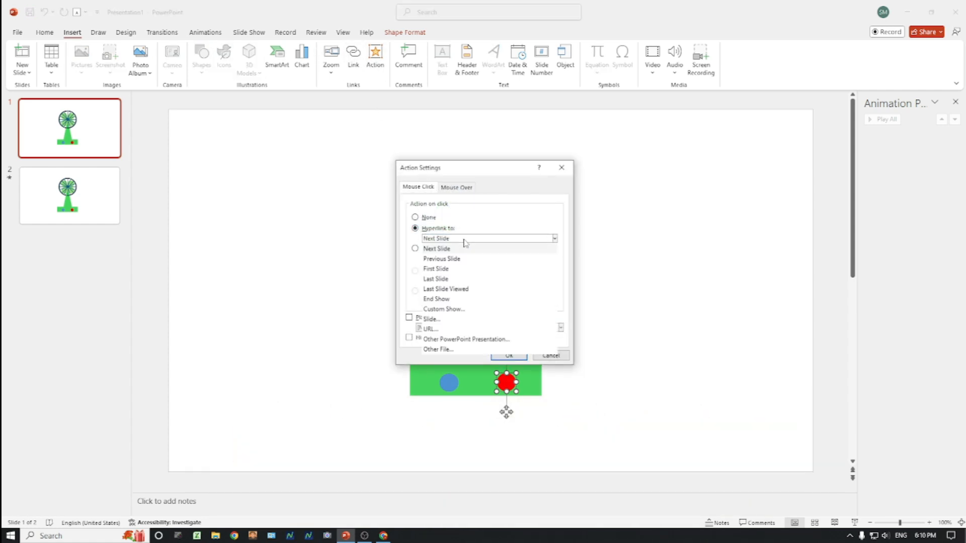
click(441, 319)
click(396, 230)
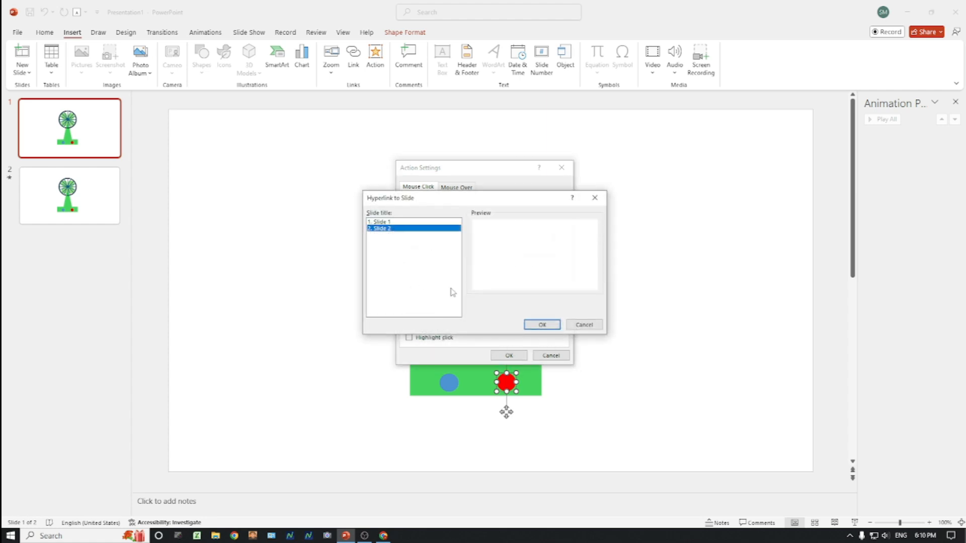
click(542, 325)
click(509, 356)
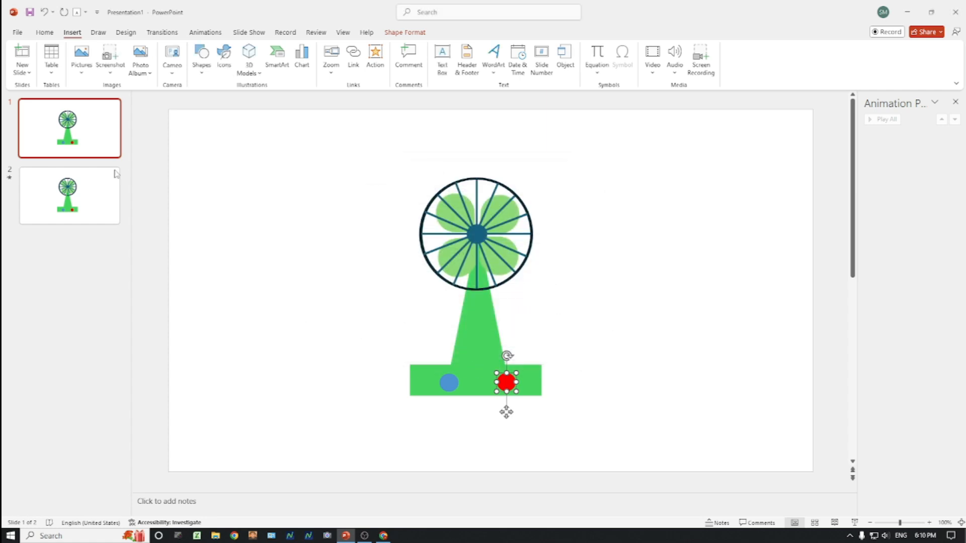
- Give the blue circle on the second slide an on-click action that hyperlinks to Slide 1
click(103, 203)
click(448, 378)
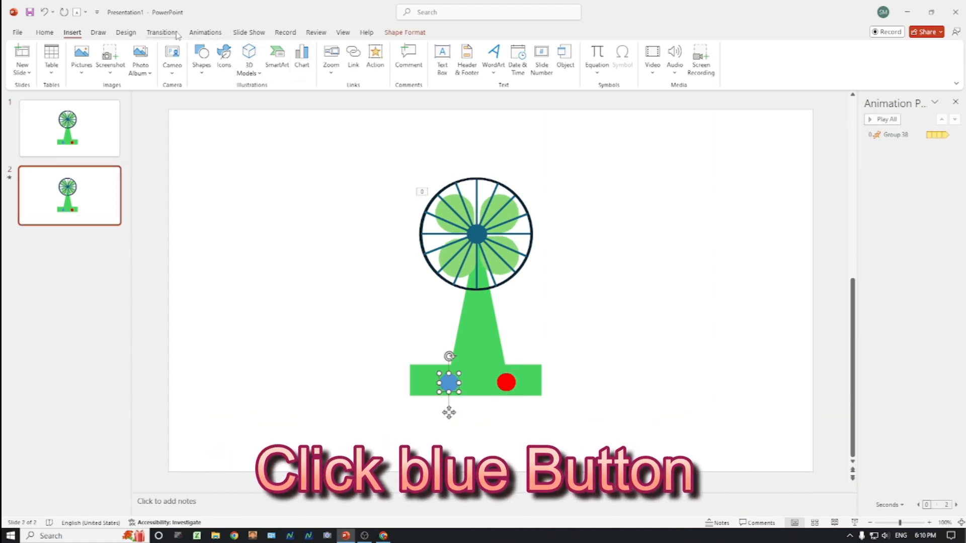
click(375, 57)
click(439, 229)
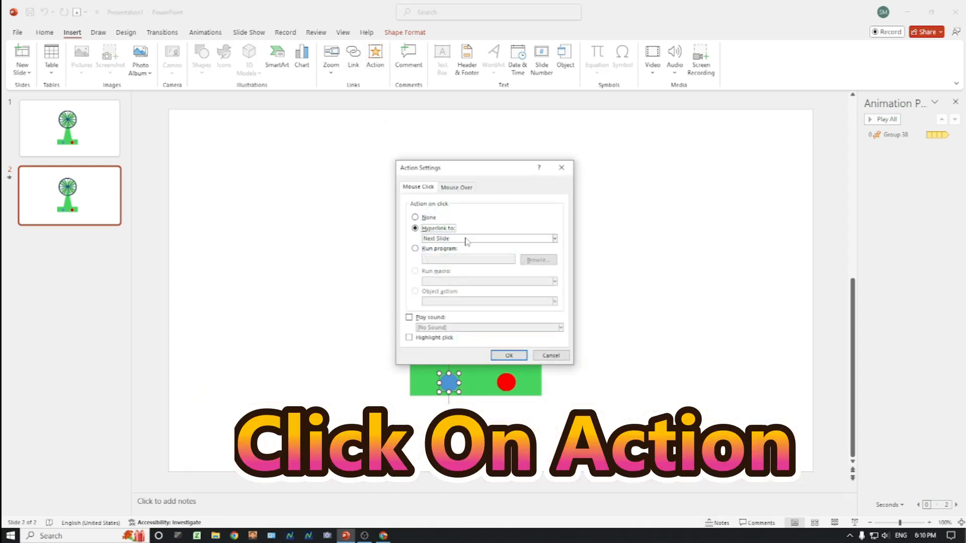
click(466, 239)
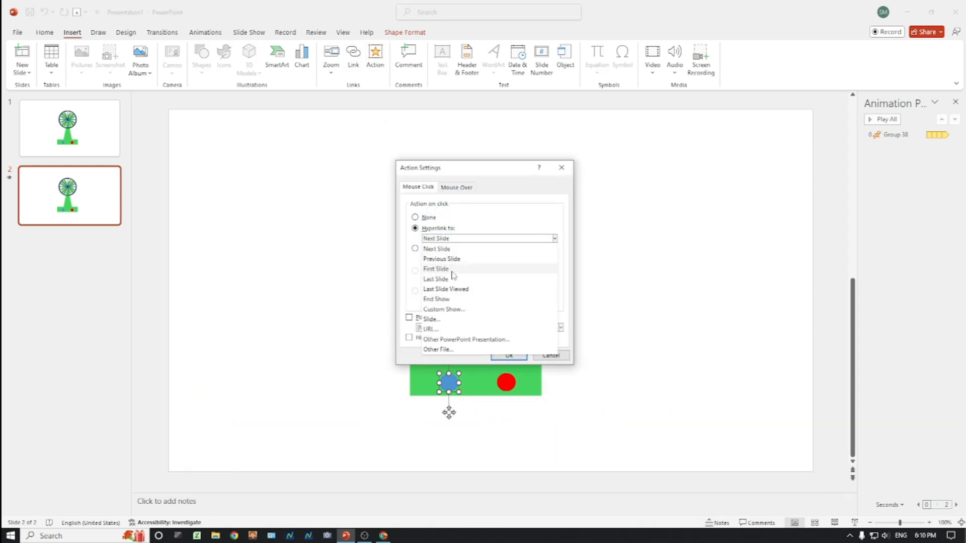
click(431, 319)
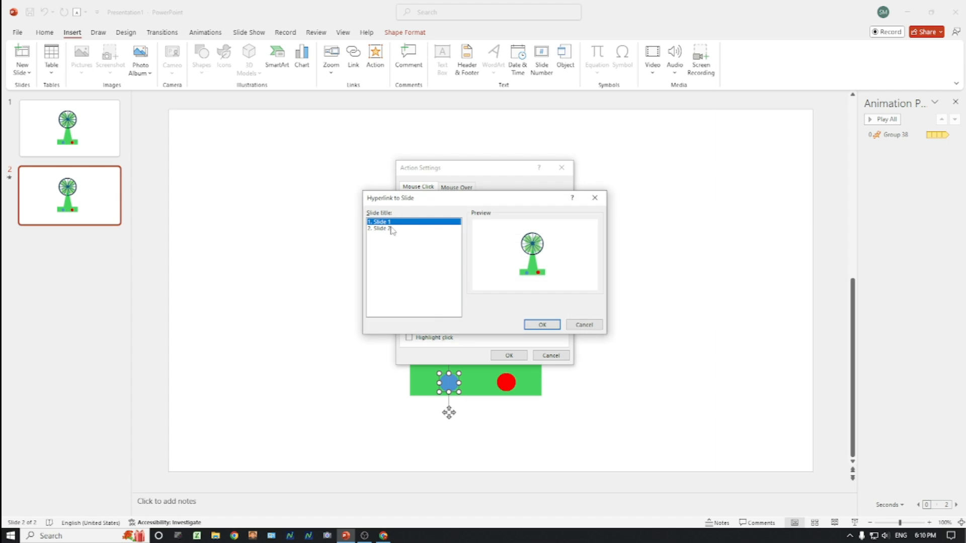
click(541, 325)
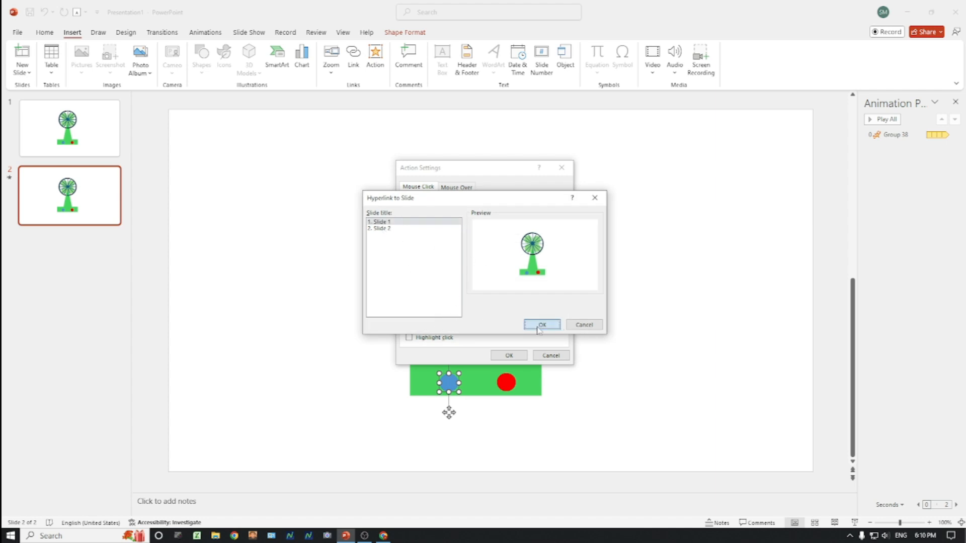
click(509, 355)
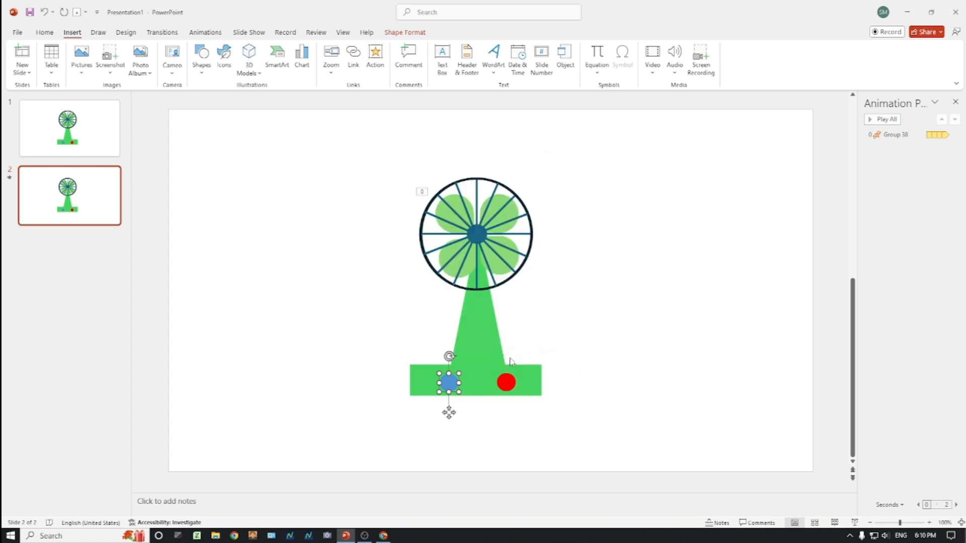
- Run the slide show from the current slide and test the blue button on the fan's base
key(Tab)
click(855, 523)
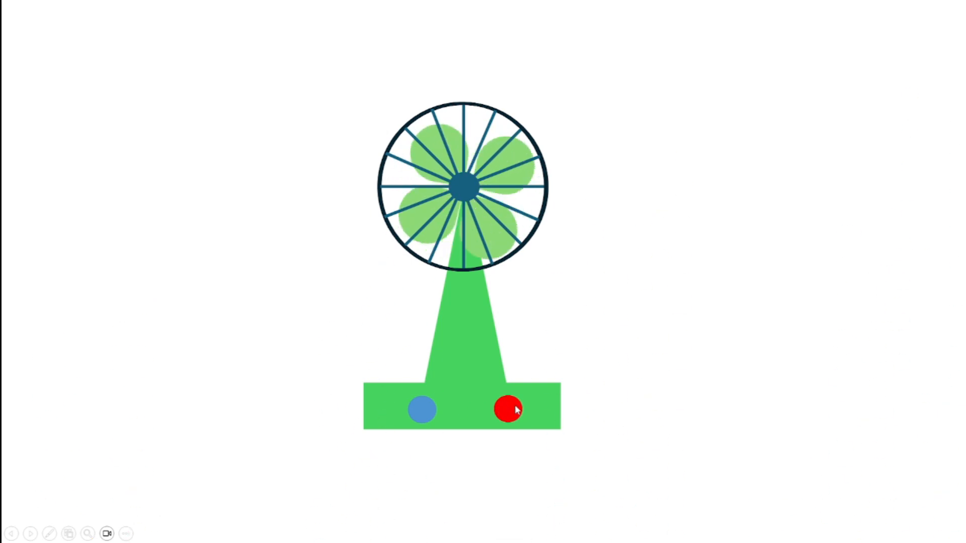
click(421, 405)
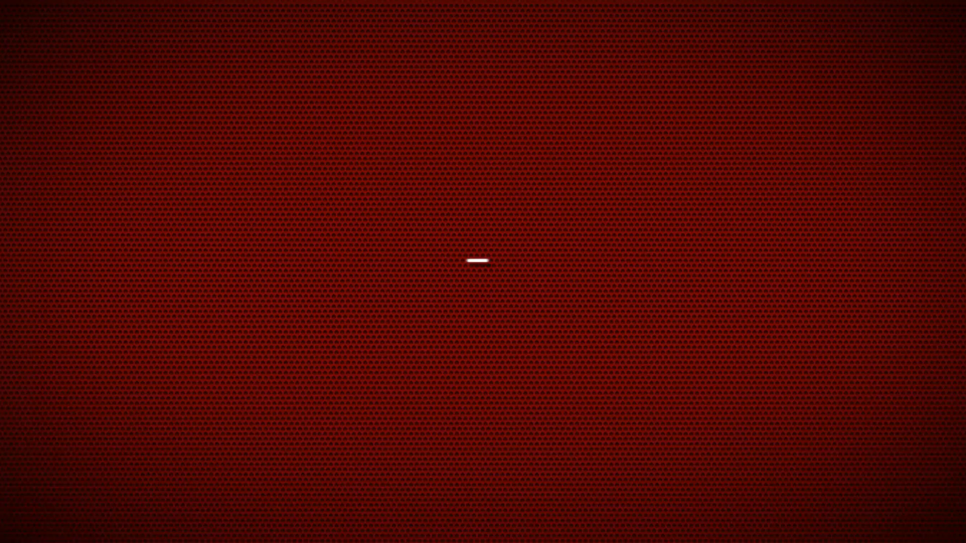